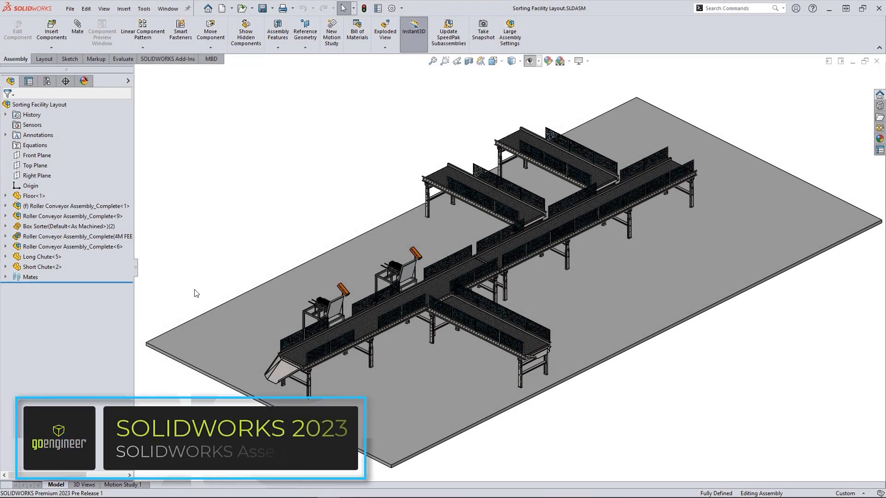
Open the Roller Conveyor subassembly alone and show its Toolbox Clearance view of the leg bolts
click(115, 248)
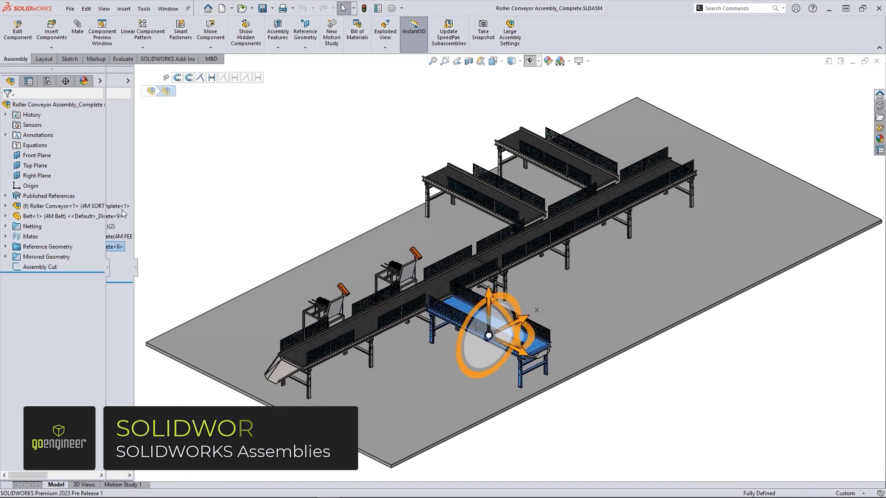
key(space)
click(128, 222)
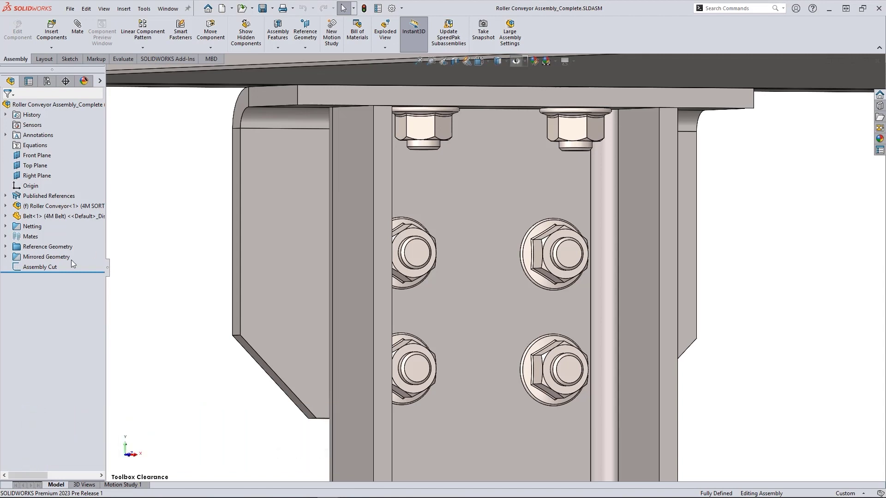
Start a cut-extrude from the Assembly Cut sketch, Up To Surface at the far bracket face
click(53, 269)
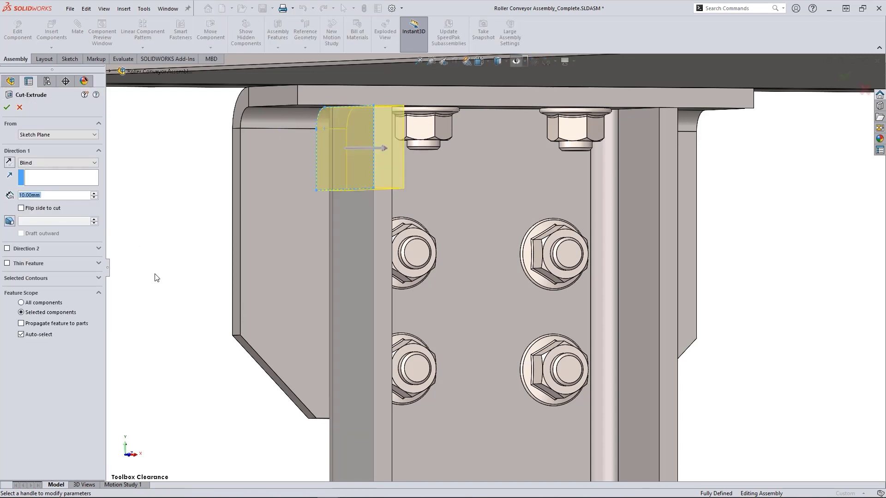
click(93, 165)
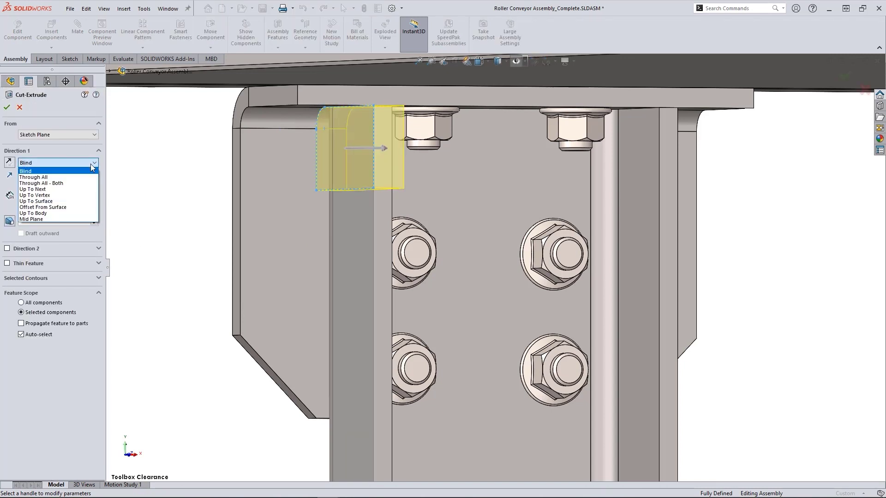
click(84, 201)
right_click(666, 154)
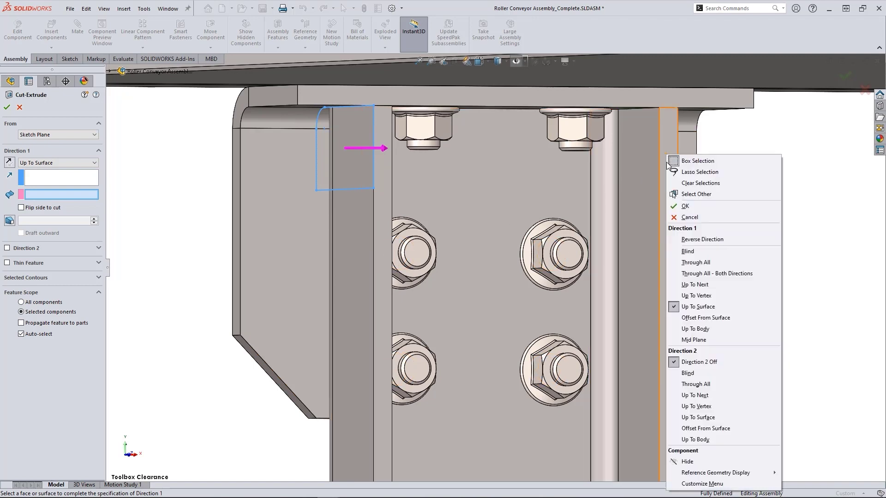
click(669, 190)
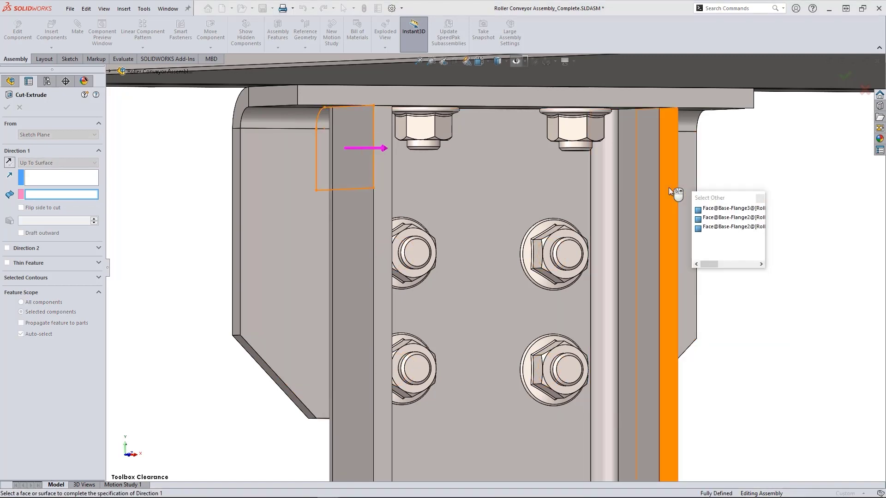
click(669, 187)
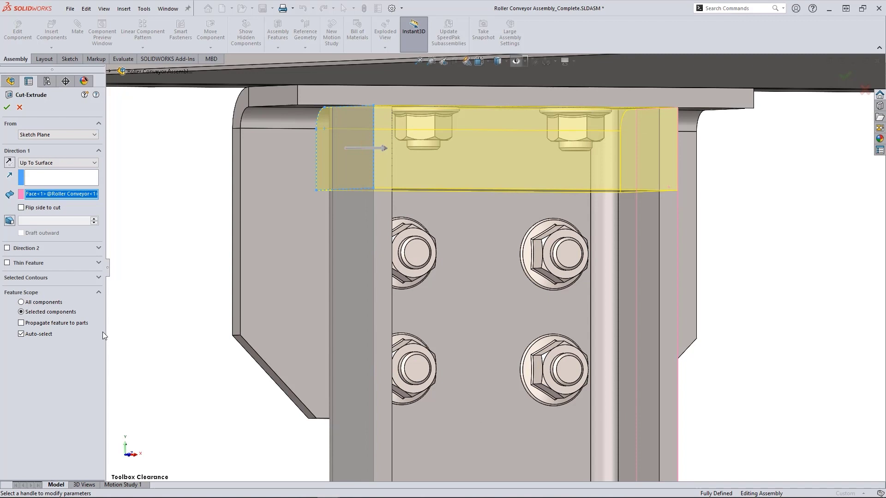
Limit the cut to the box-selected conveyor parts, propagate it to parts, and keep all bodies
click(21, 334)
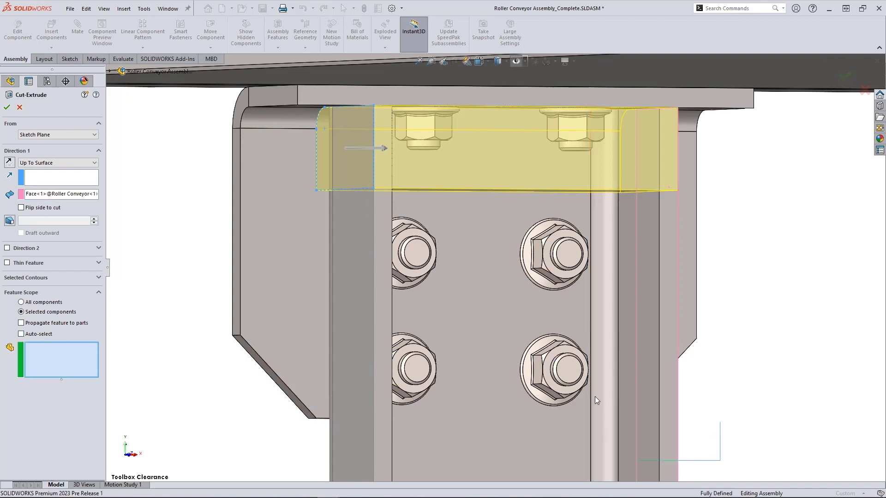
drag(595, 399, 253, 99)
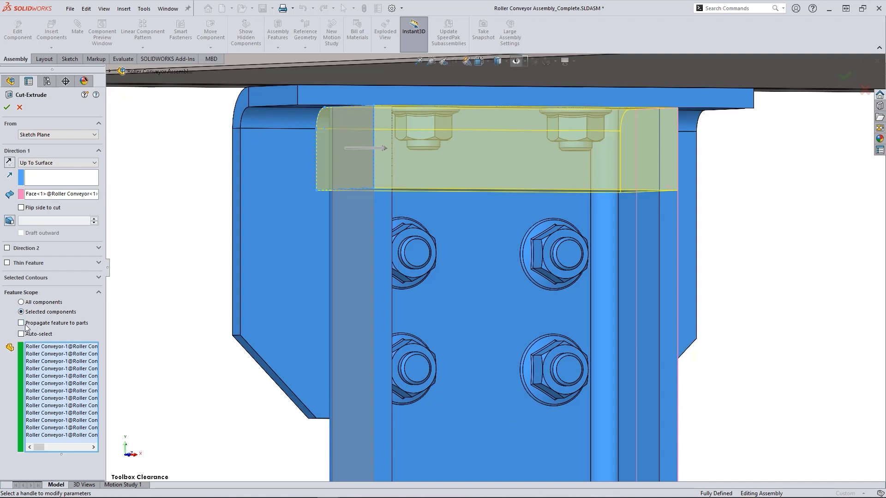
click(21, 323)
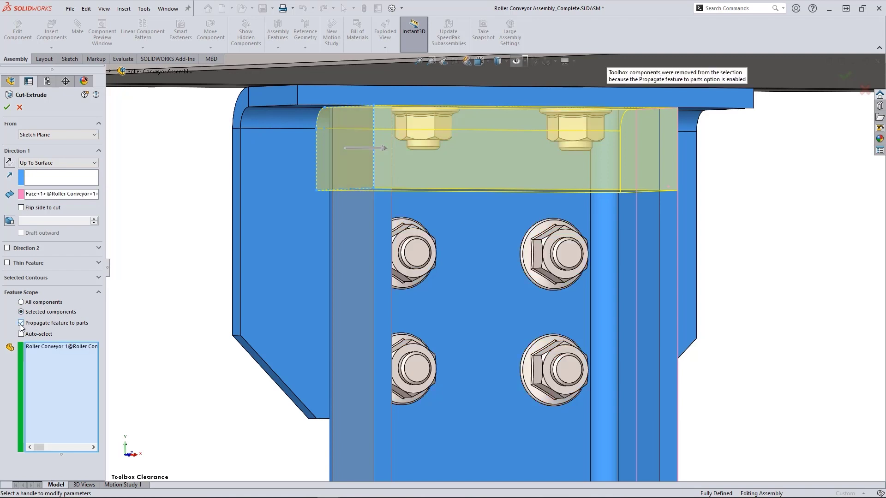
click(7, 107)
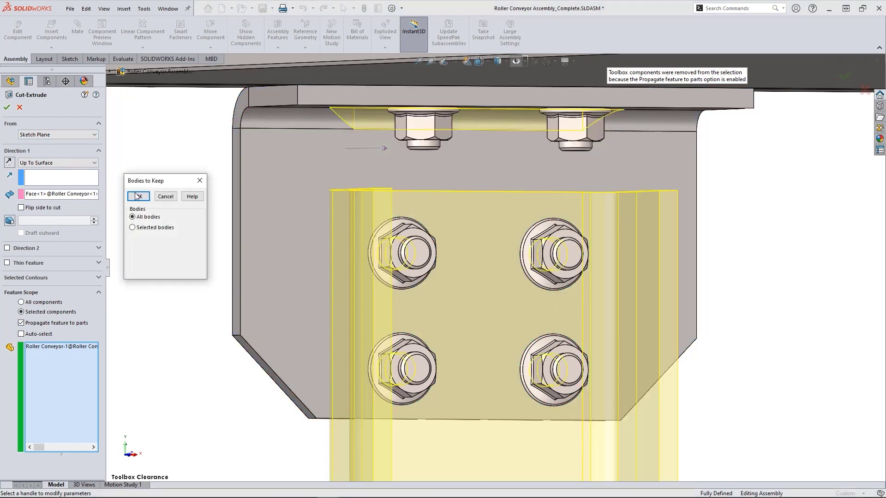
click(139, 197)
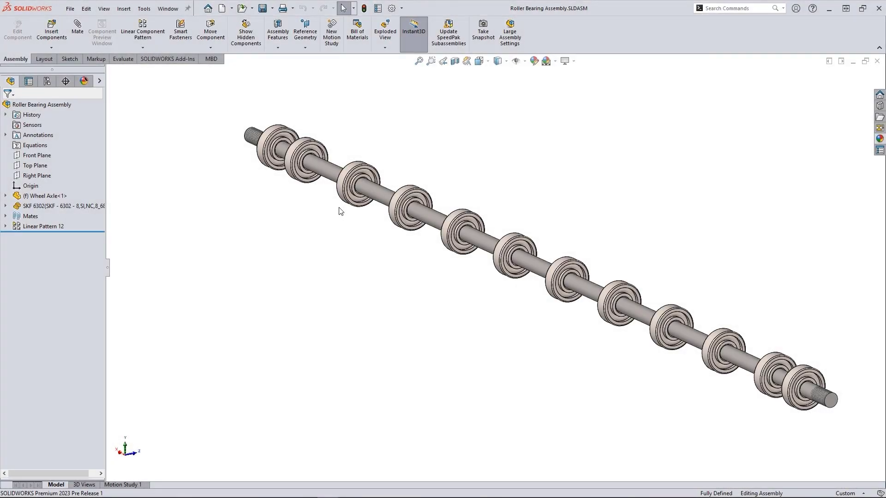
Check 8 Roller Alt 2, then activate 8 Roller Alt 1 and select Linear Pattern 12
key(ctrl+shift+c)
click(221, 112)
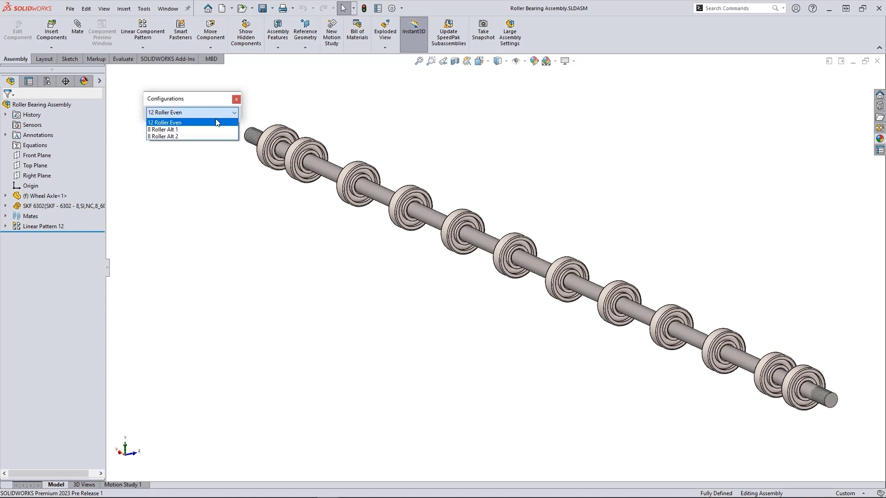
click(212, 136)
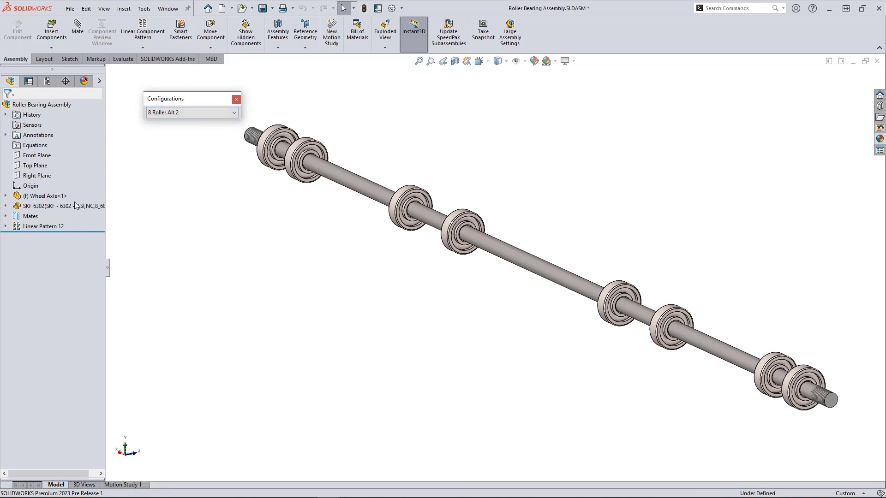
click(6, 226)
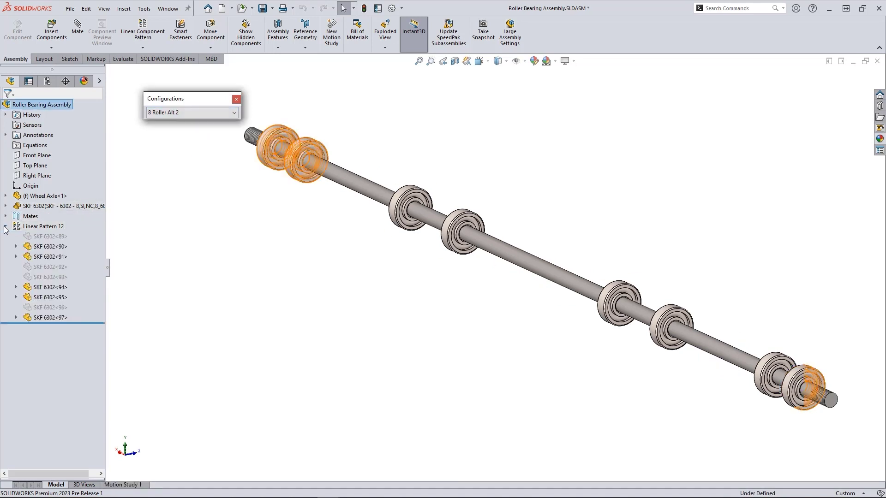
click(6, 226)
click(194, 113)
click(194, 130)
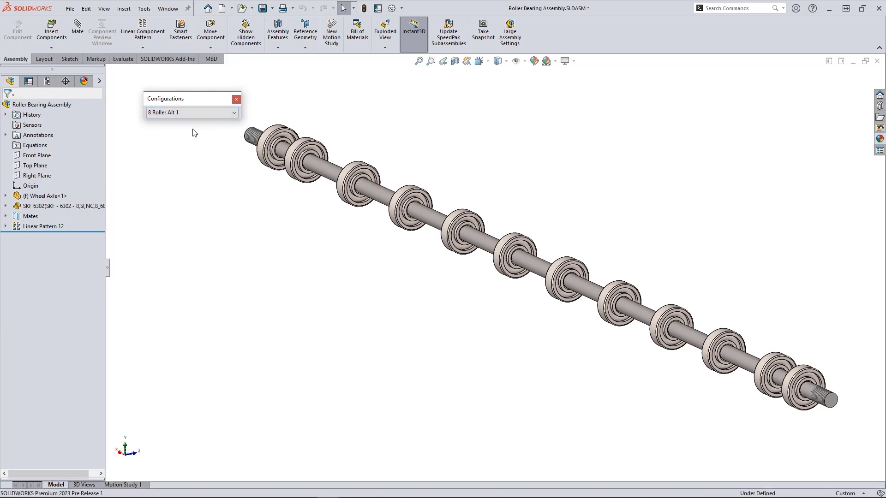
click(43, 226)
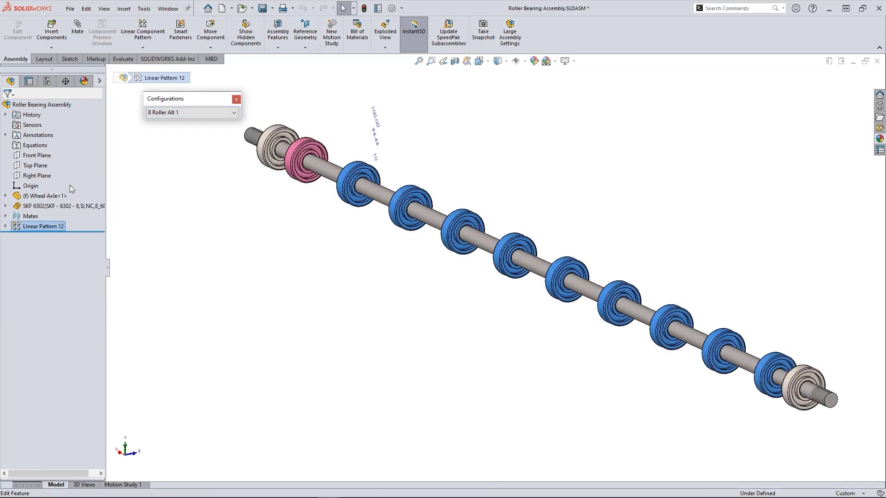
Skip pattern instances (3,1), (4,1), (7,1) and (8,1) in Linear Pattern 12 for this configuration only
click(70, 185)
click(14, 421)
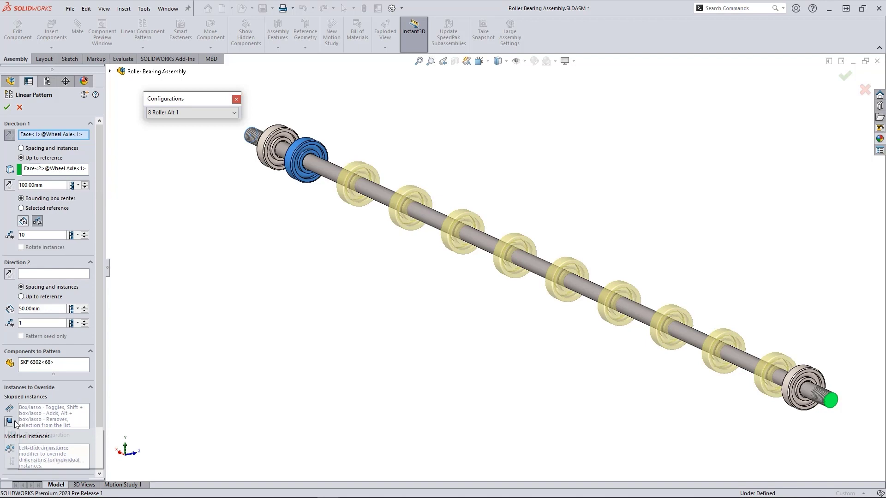
click(24, 435)
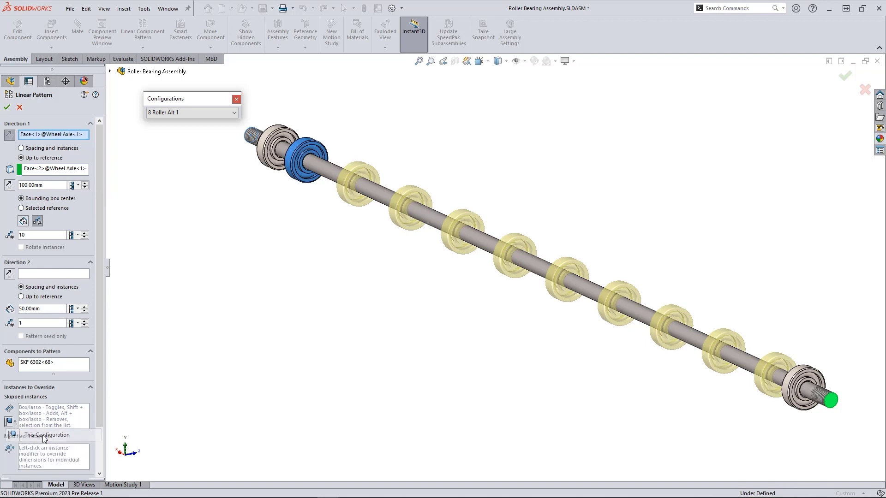
click(57, 416)
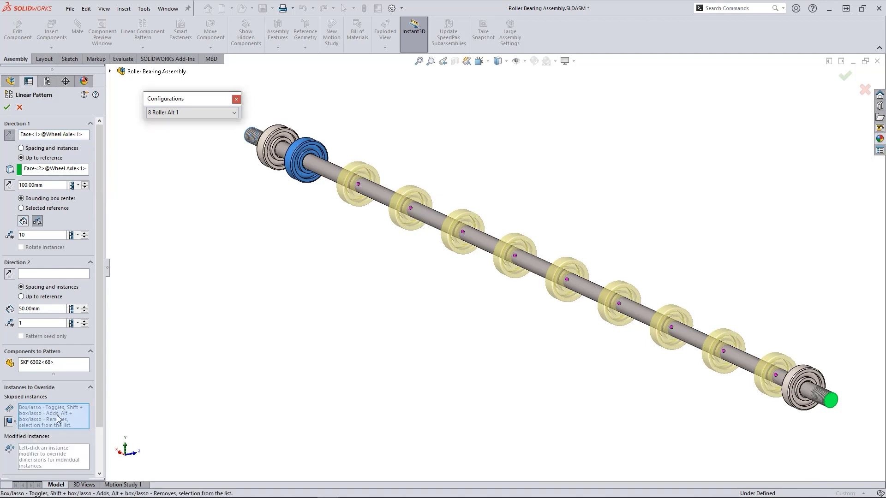
click(411, 208)
click(463, 232)
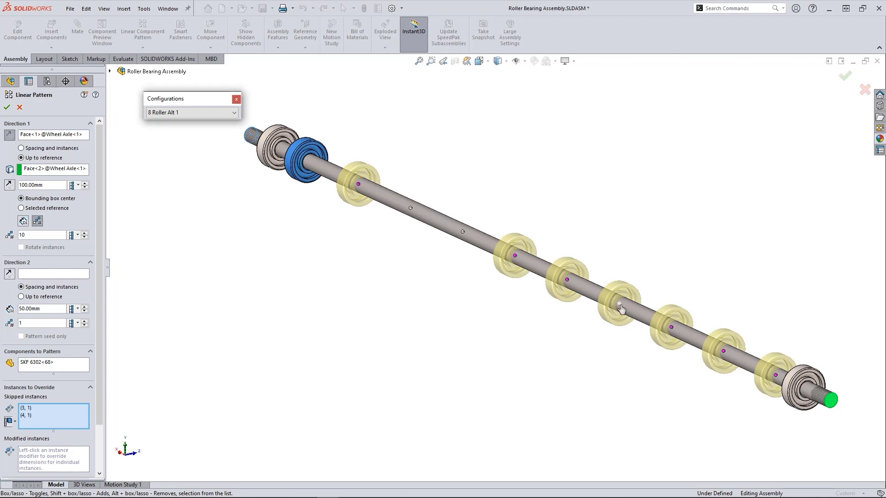
click(619, 304)
click(672, 328)
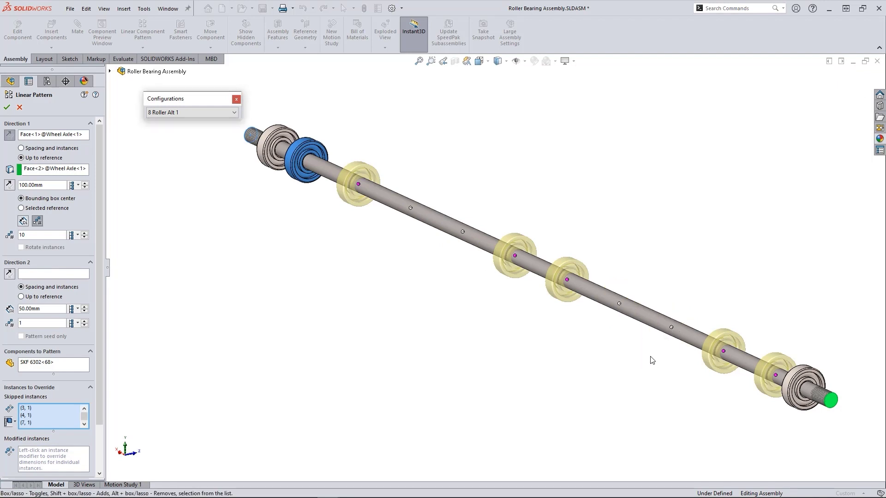
key(Return)
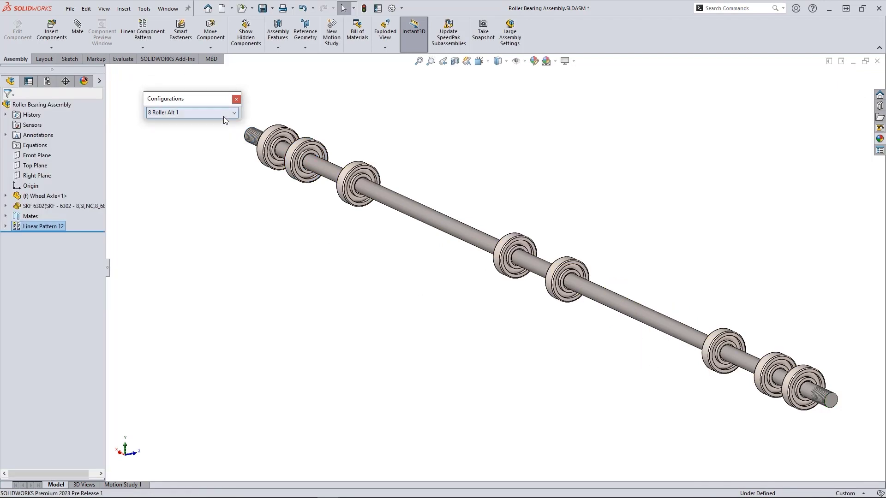
Compare 8 Roller Alt 2 and 12 Roller Even, return to 8 Roller Alt 1, and select bearing SKF 6302<68>
click(223, 115)
click(212, 134)
click(204, 112)
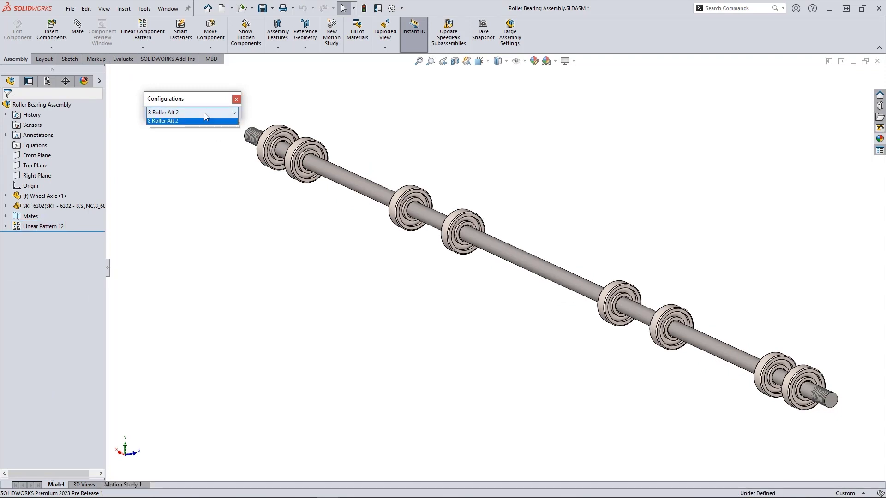
click(198, 122)
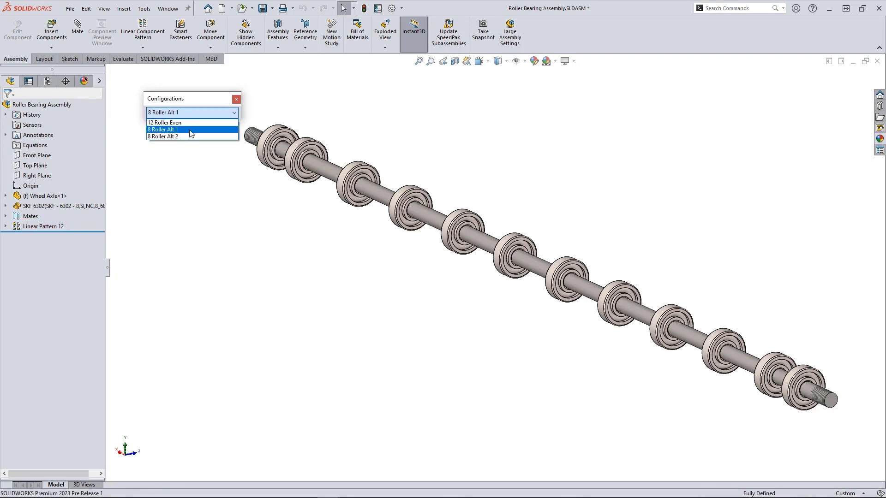
click(194, 122)
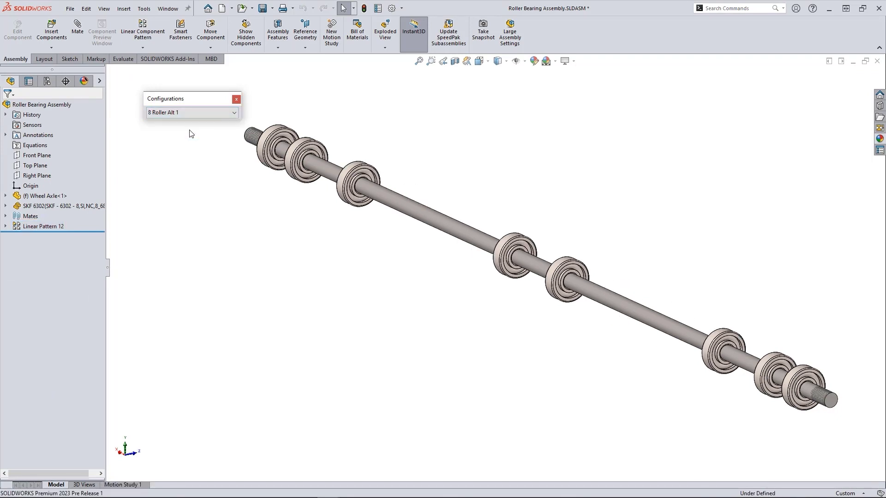
click(6, 206)
click(51, 237)
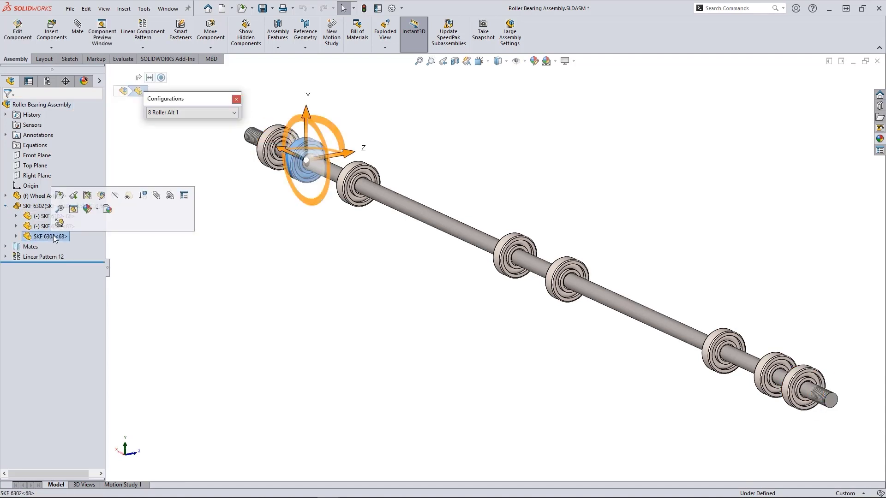
Replace the patterned SKF 6302 bearings with Rubber Wheel.SLDPRT
click(59, 224)
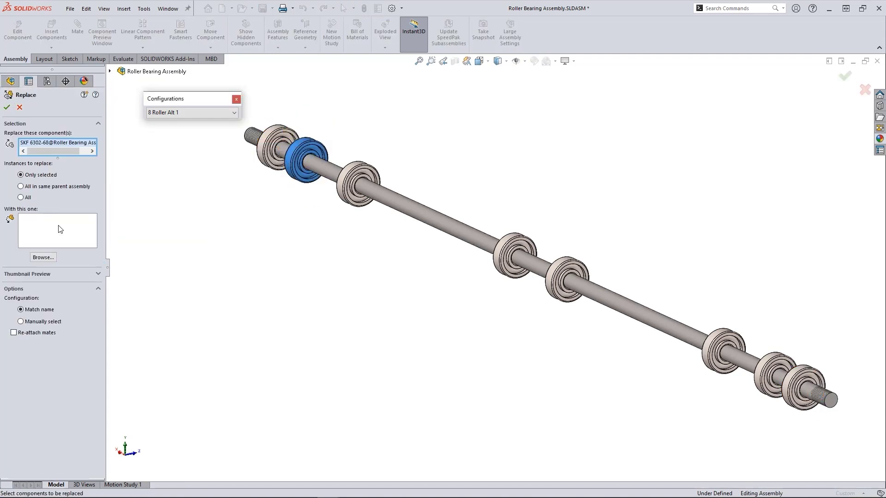
click(35, 189)
click(45, 258)
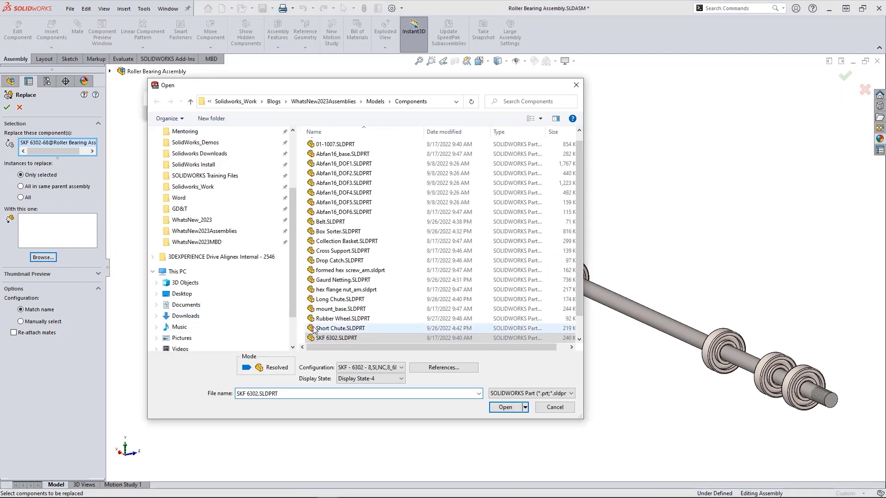
click(319, 320)
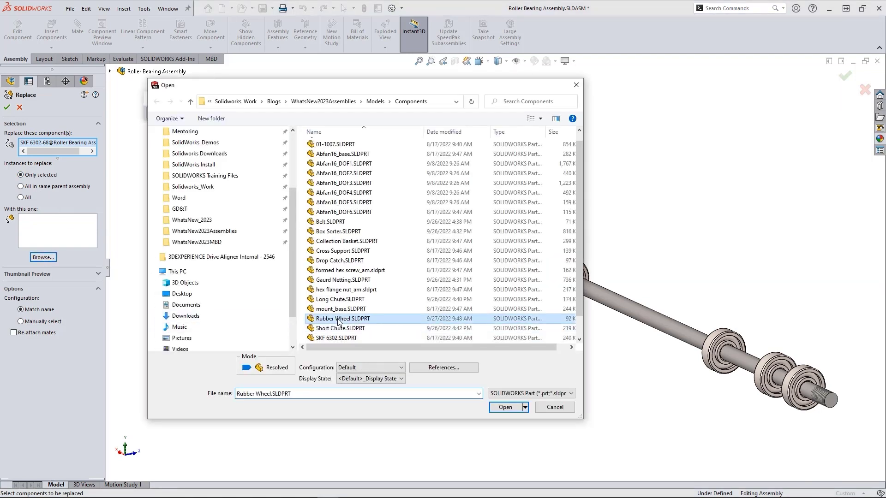
click(503, 407)
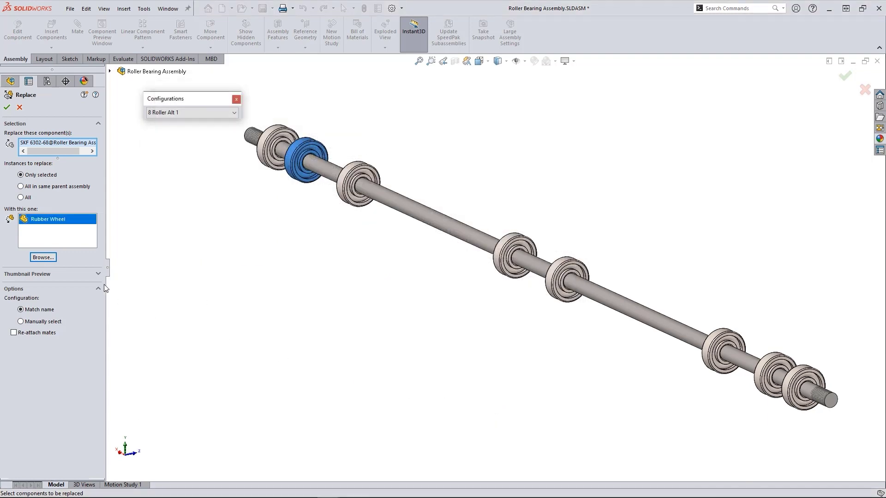
click(95, 275)
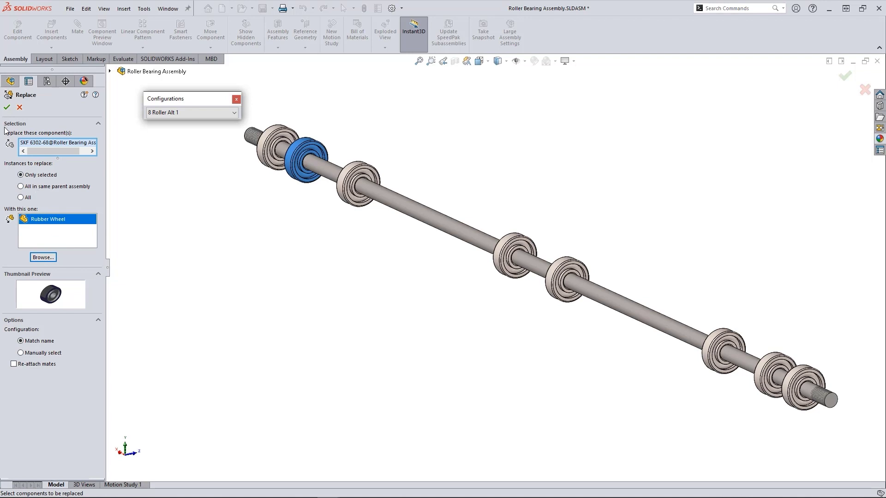
click(7, 108)
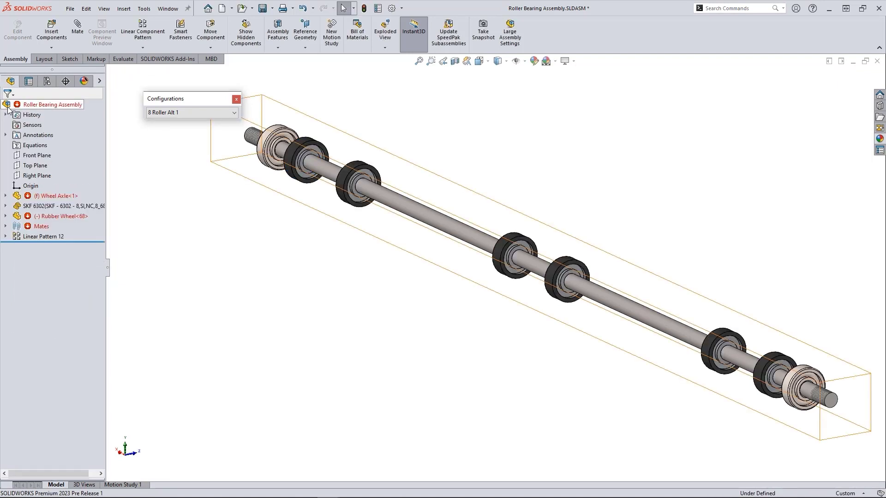
Auto-repair the failing Concentric1 mate under Rubber Wheel<68>
click(5, 217)
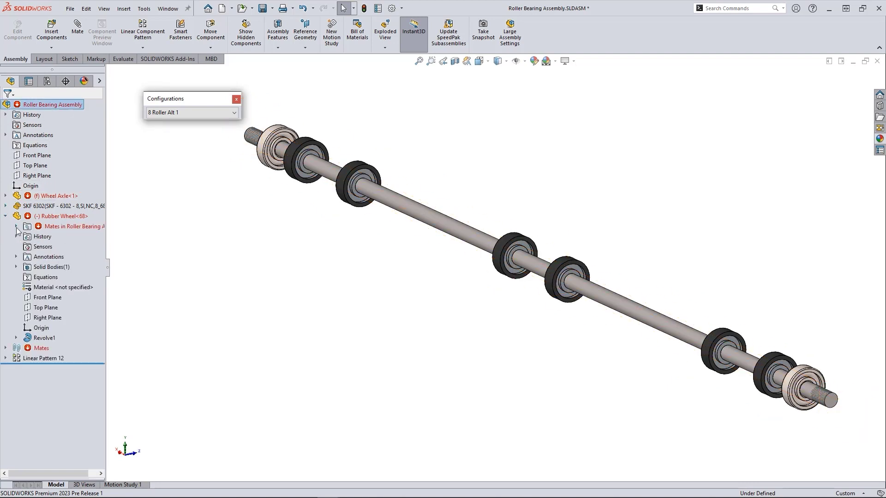
click(15, 227)
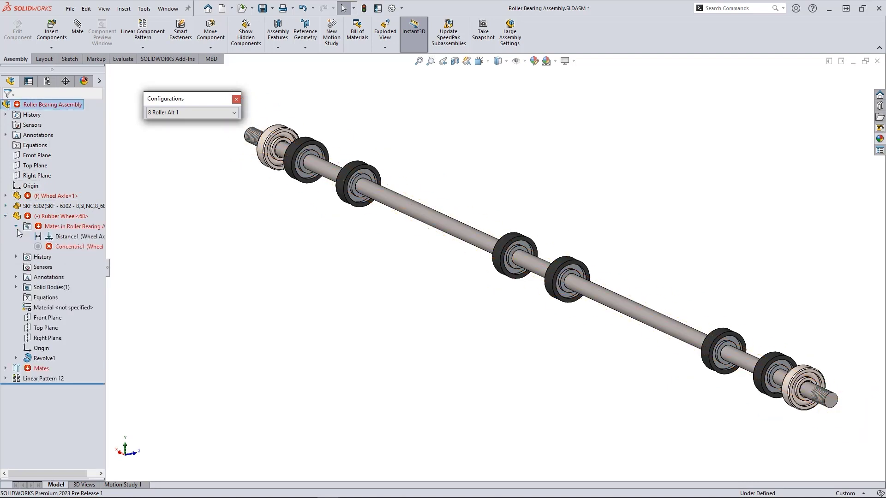
click(65, 248)
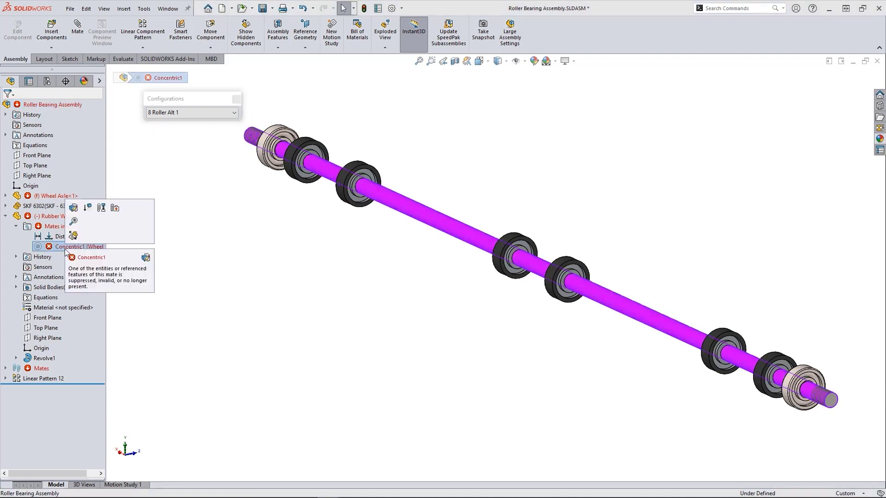
click(115, 208)
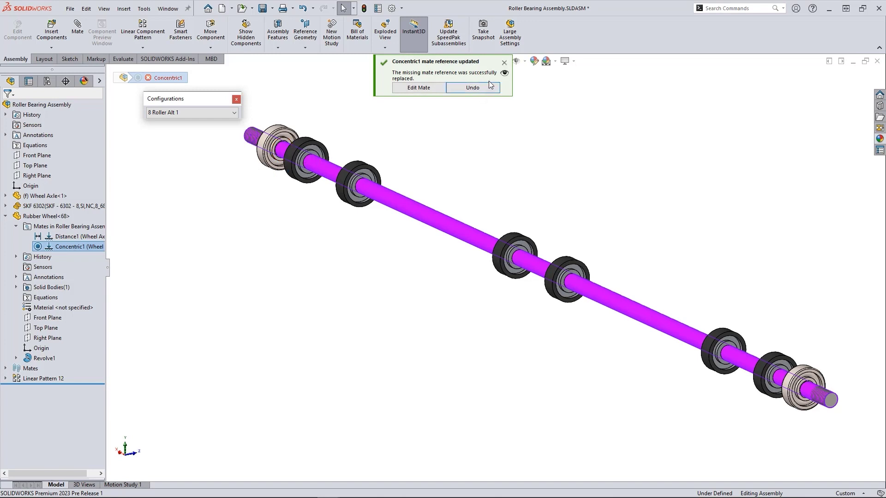
click(503, 63)
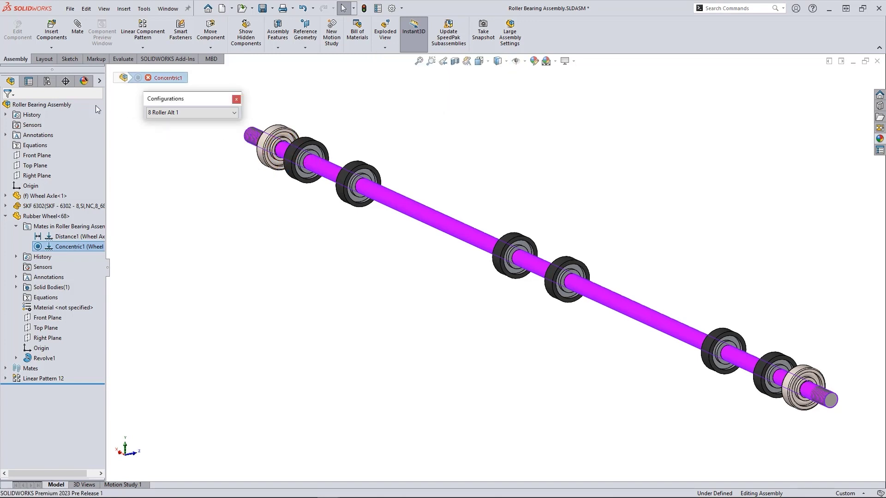
Review 8 Roller Alt 1 properties, leaving the BOM part number as Document Name
click(48, 82)
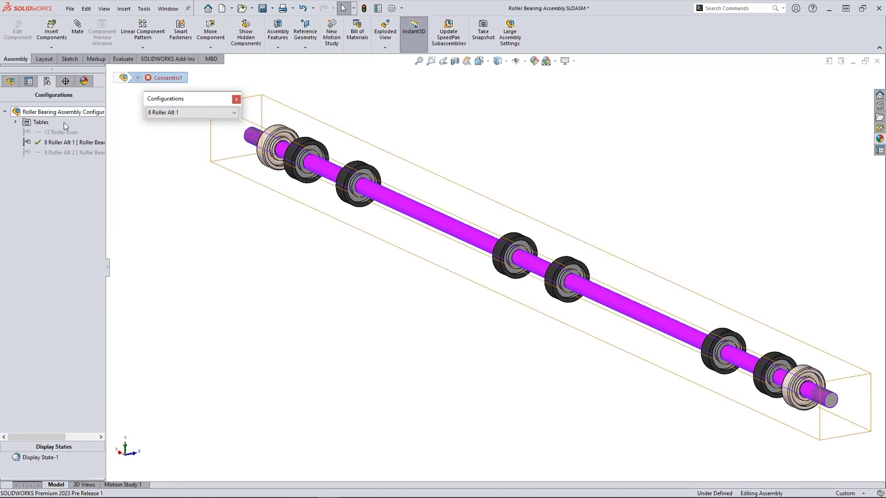
right_click(65, 142)
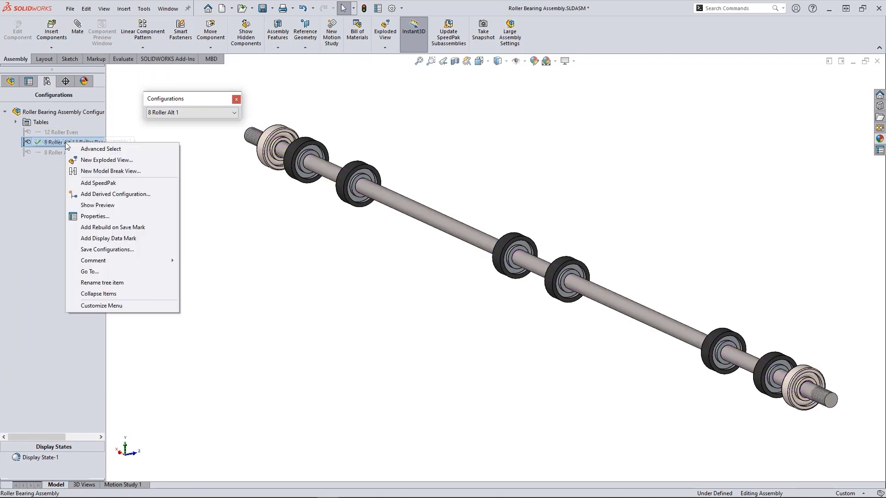
click(91, 217)
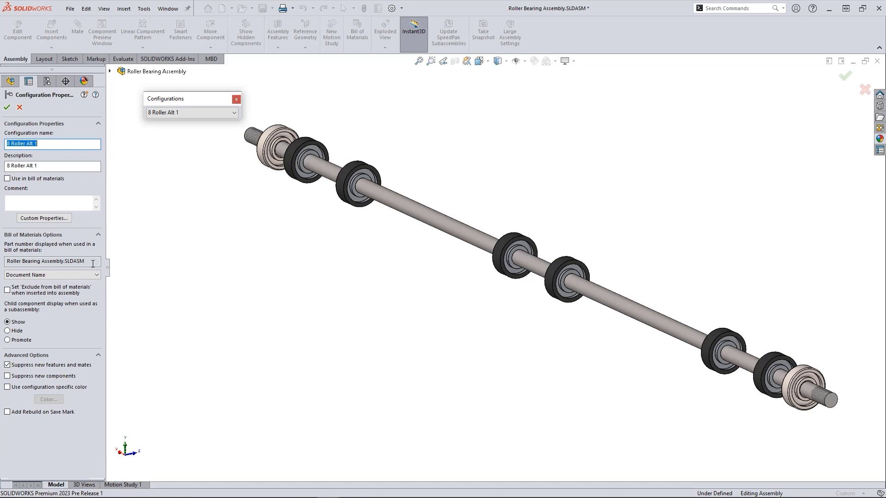
click(80, 276)
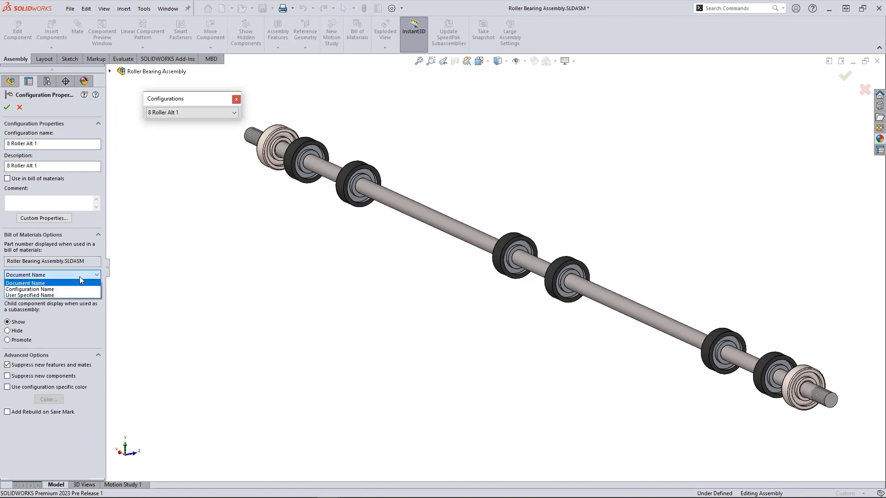
click(79, 276)
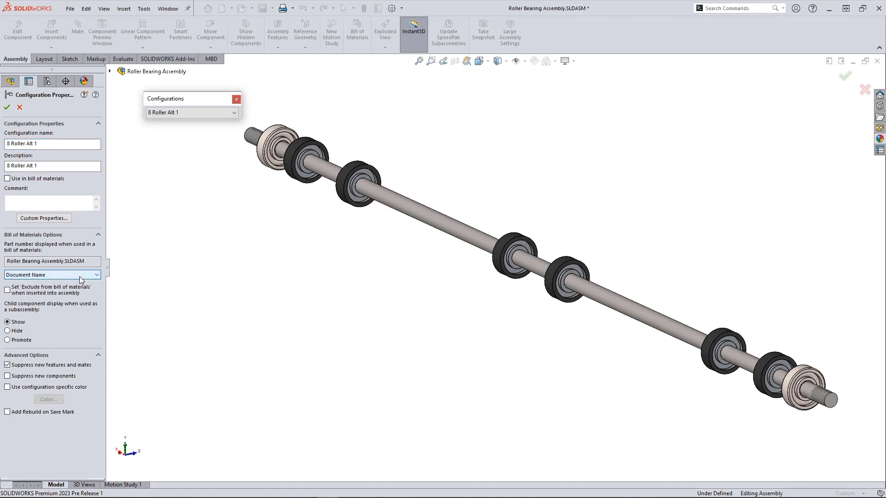
click(7, 107)
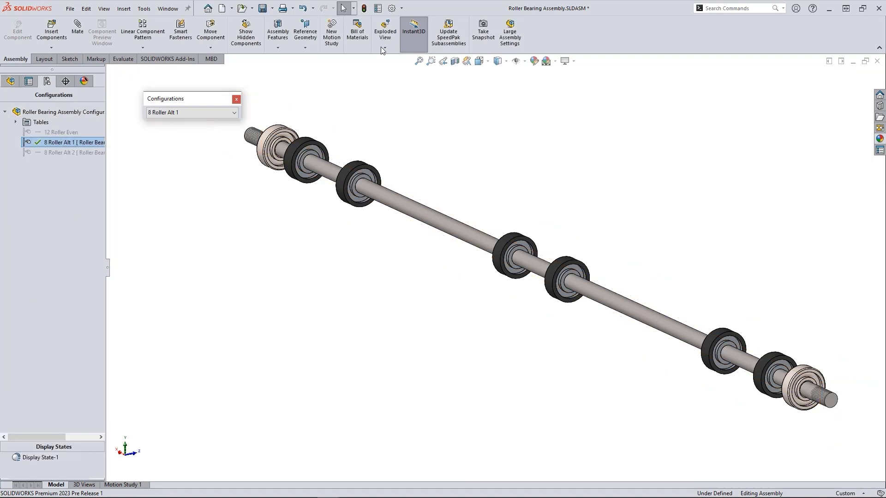
In Document Properties > Configurations, make new configurations use Configuration Name as BOM part number
click(392, 9)
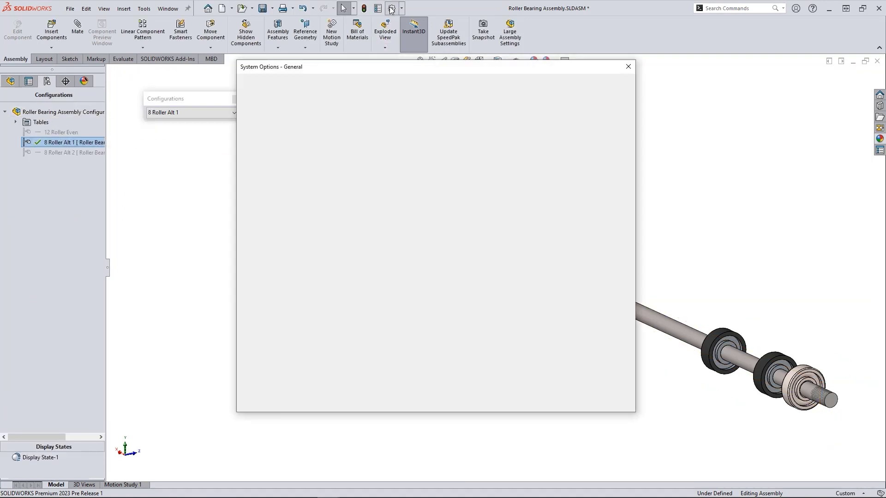
click(321, 86)
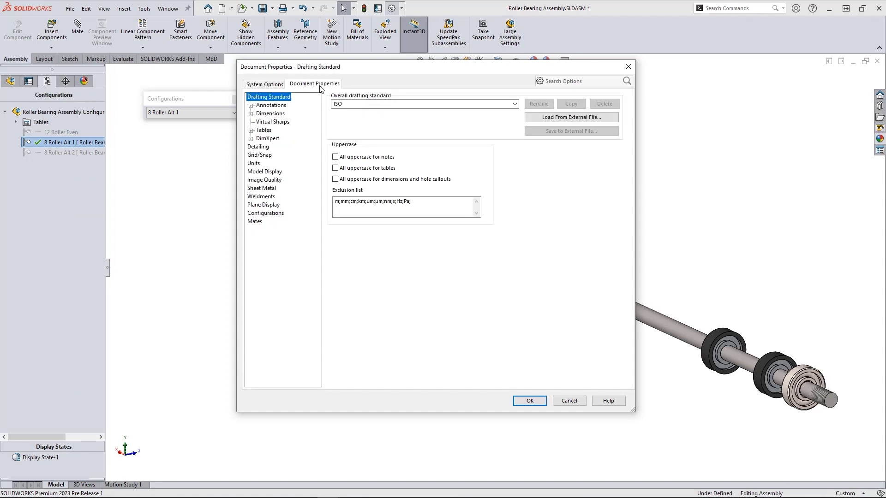
click(265, 213)
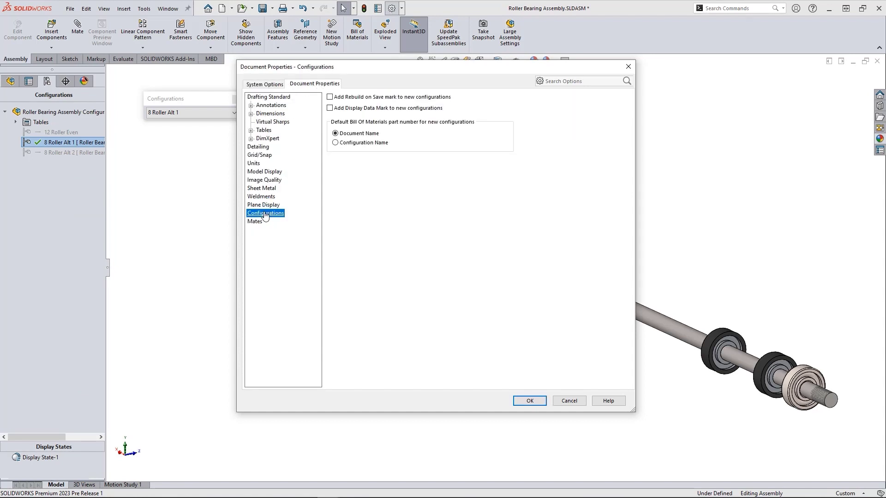
click(337, 144)
click(521, 401)
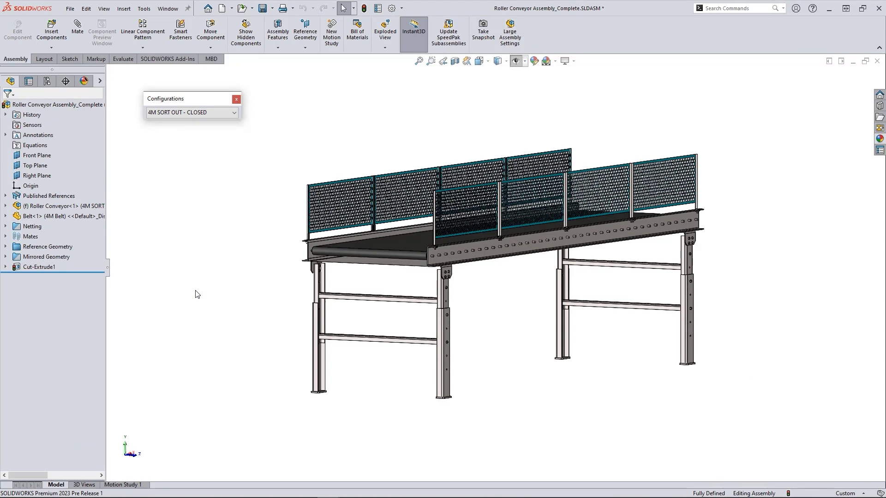
Inspect the Sort Conveyor published references in the current and 8M SORT OUT - OPEN configurations
click(5, 196)
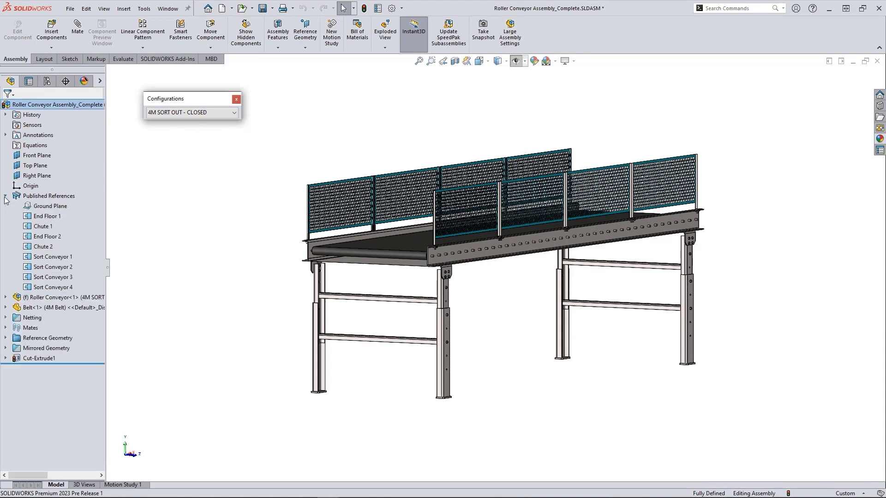
click(60, 267)
click(60, 277)
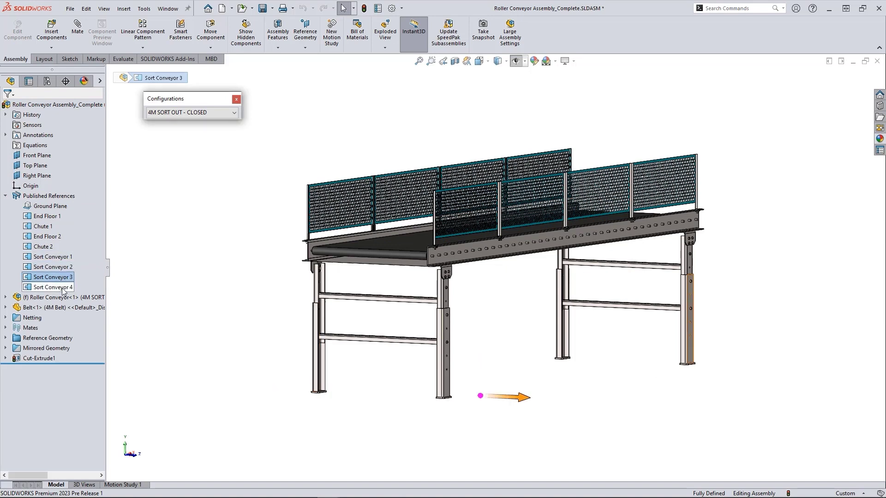
click(60, 287)
click(214, 113)
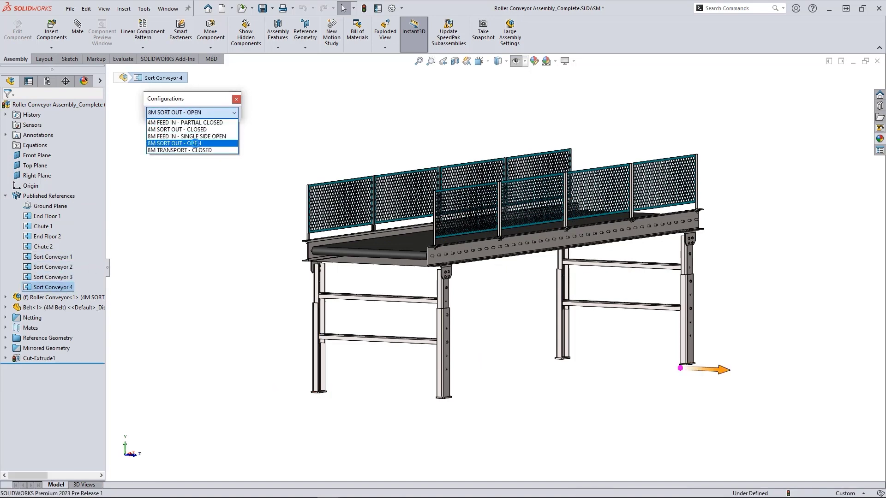
click(194, 138)
click(5, 196)
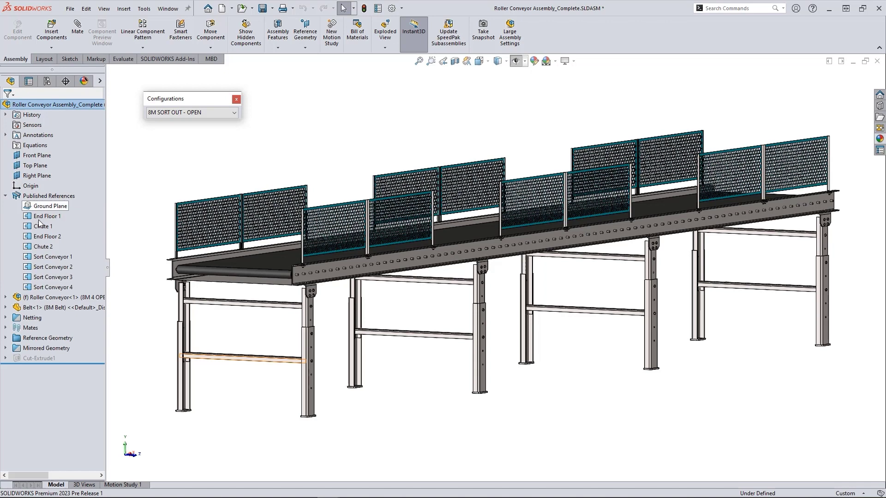
click(60, 257)
click(60, 267)
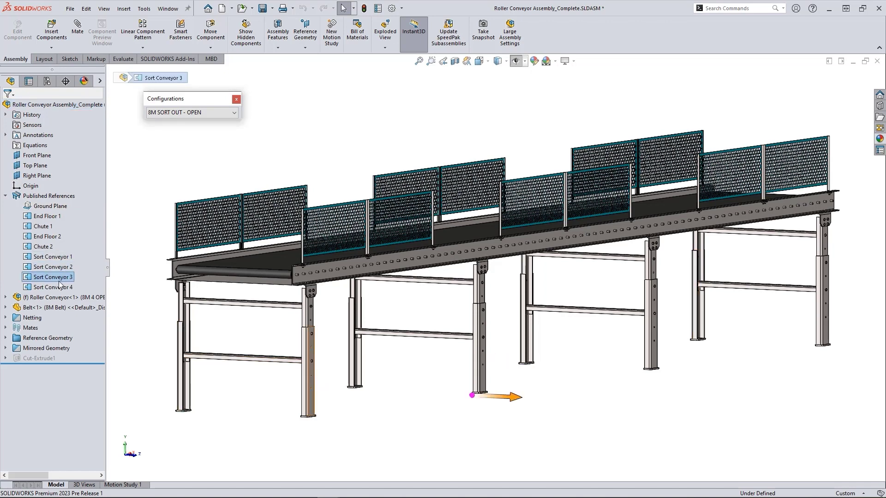
click(60, 287)
Activate 4M SORT OUT - CLOSED and suppress published references Sort Conveyor 1–4
click(208, 112)
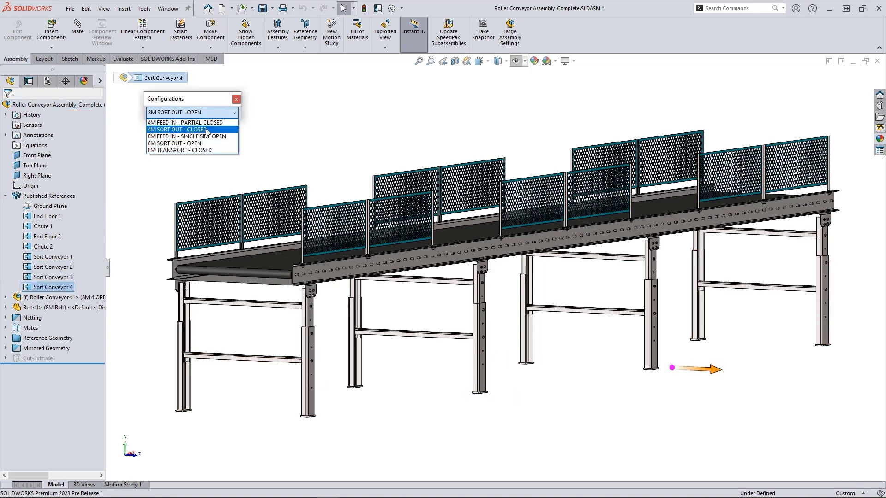
click(205, 130)
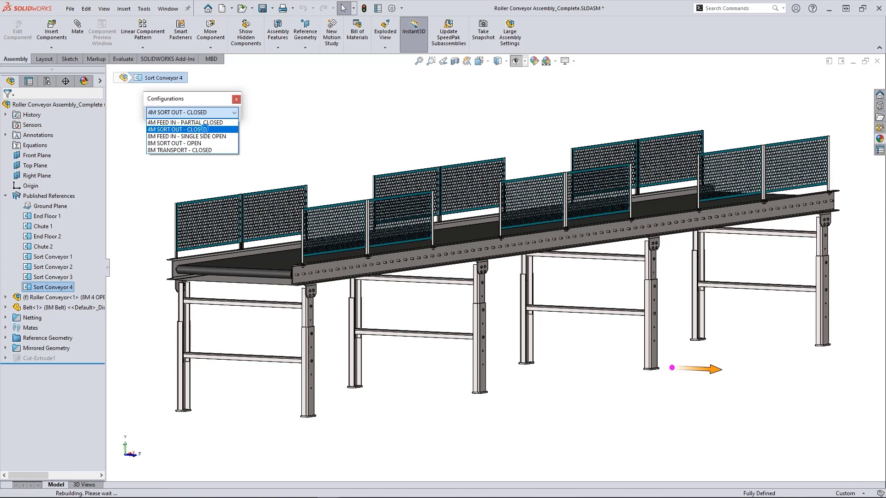
click(204, 129)
click(5, 195)
click(44, 257)
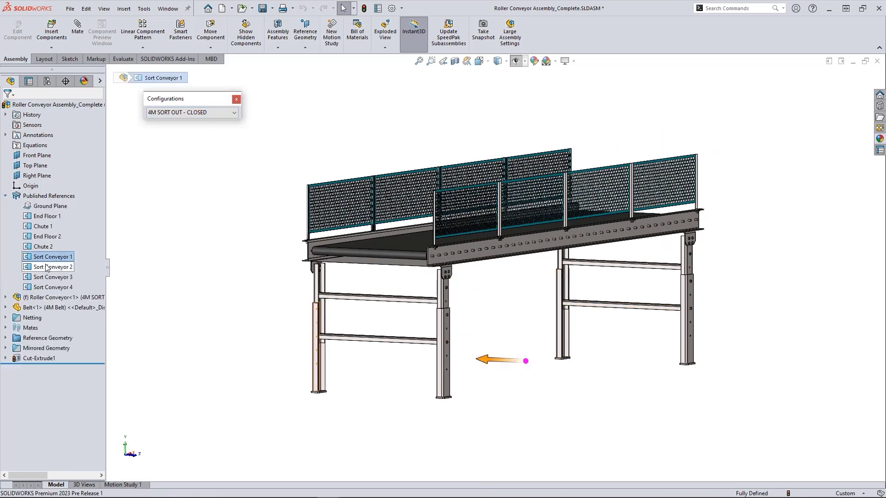
shift+click(50, 287)
right_click(57, 288)
click(63, 274)
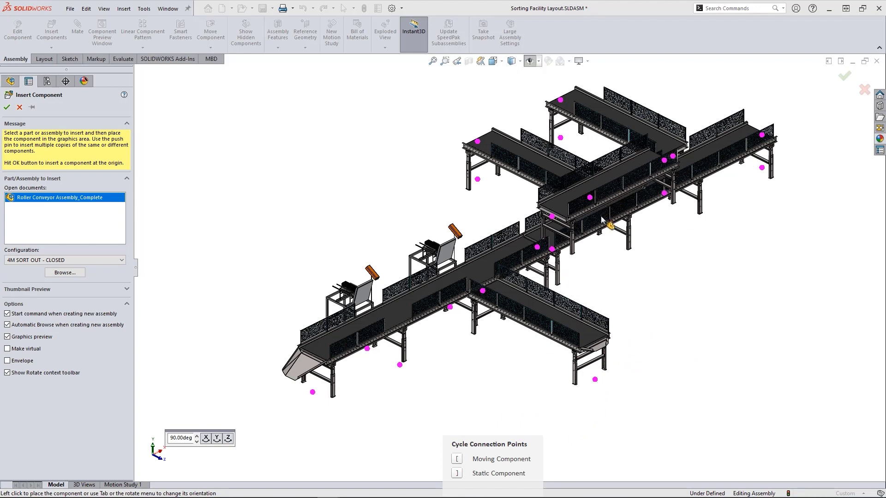
Show the layout in the 8M Box Sorting Conveyor display state, zoomed to fit
key(Escape)
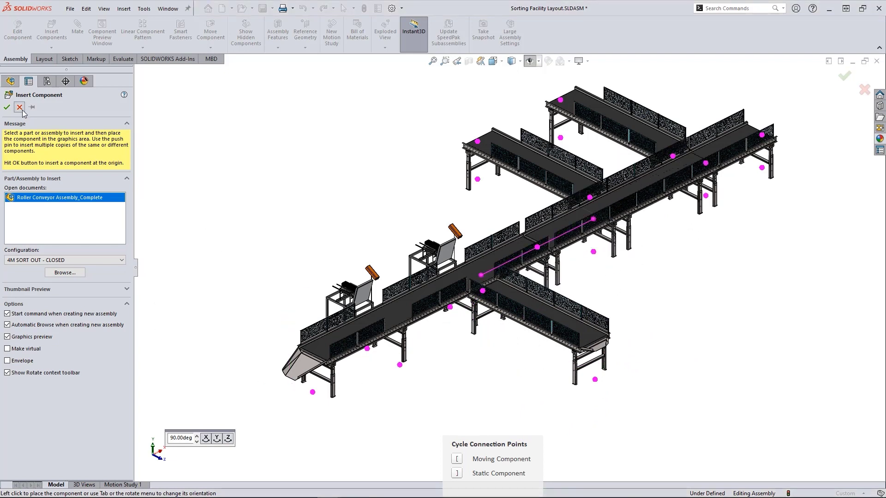
click(128, 81)
click(170, 109)
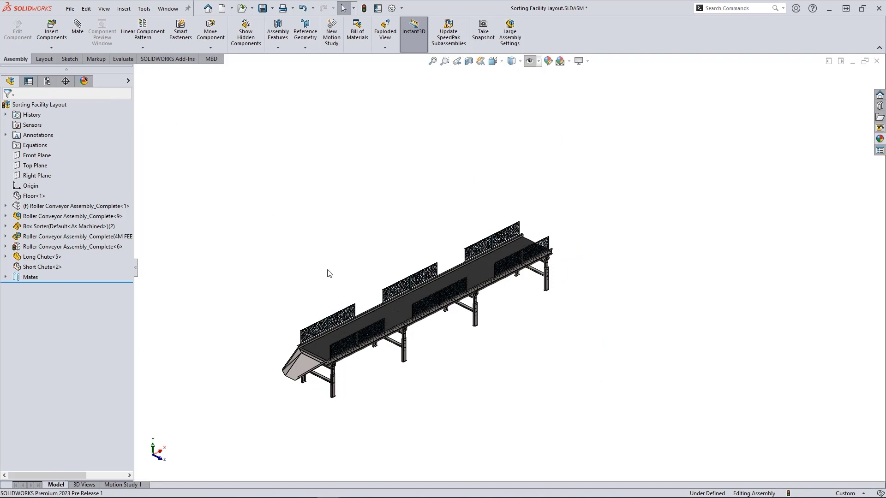
key(f)
Insert Roller Conveyor Assembly_Complete as a branch off the main line
click(51, 29)
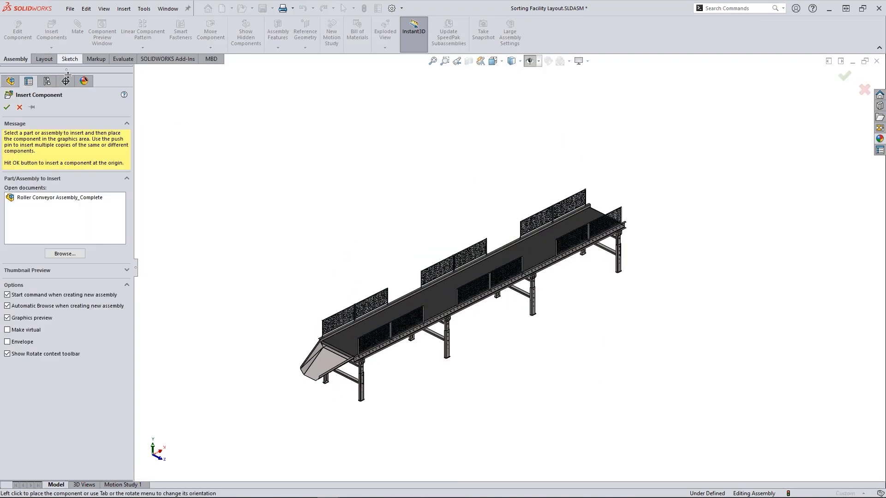
click(63, 197)
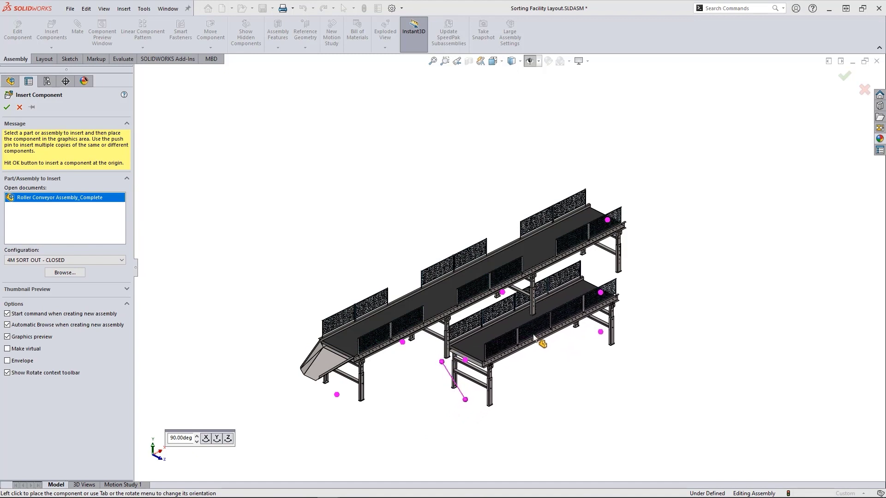
click(534, 338)
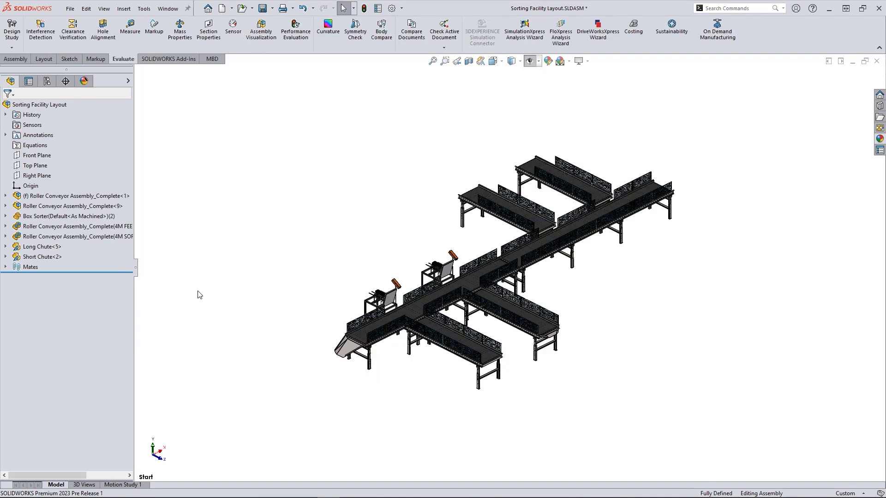
Show the layout's components in Assembly Visualization ranked by Total Weight instead of Mass
click(262, 28)
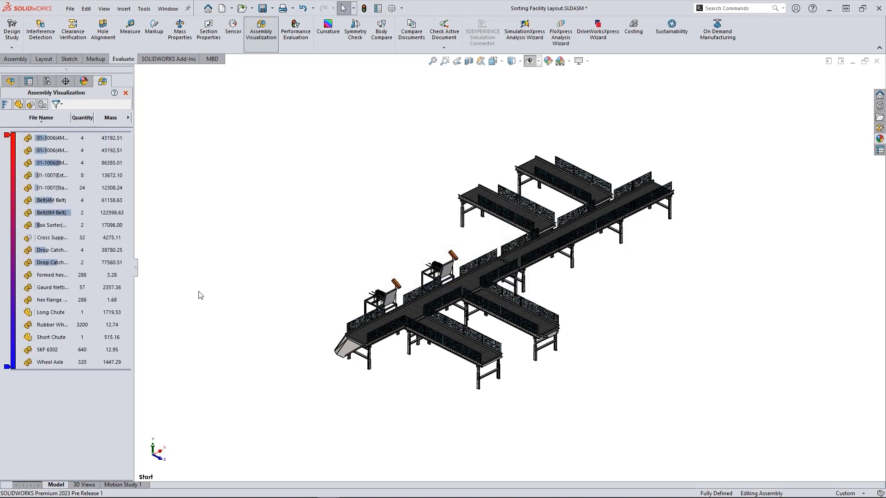
click(129, 118)
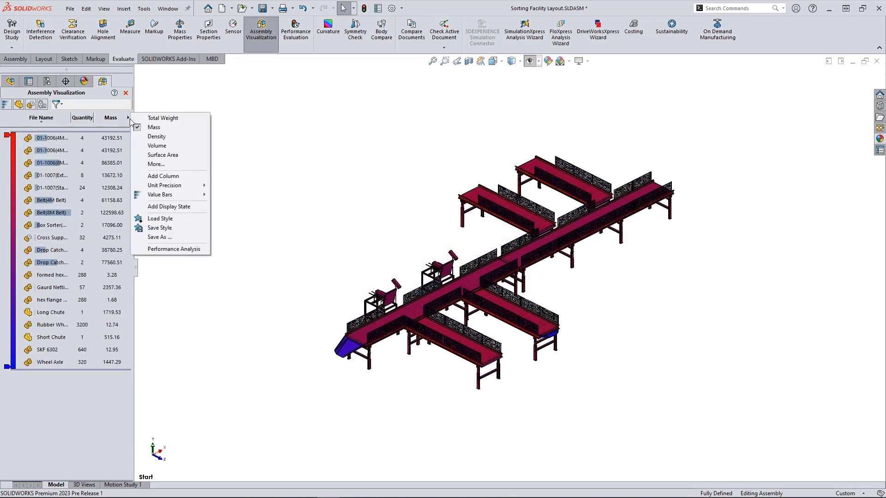
click(150, 119)
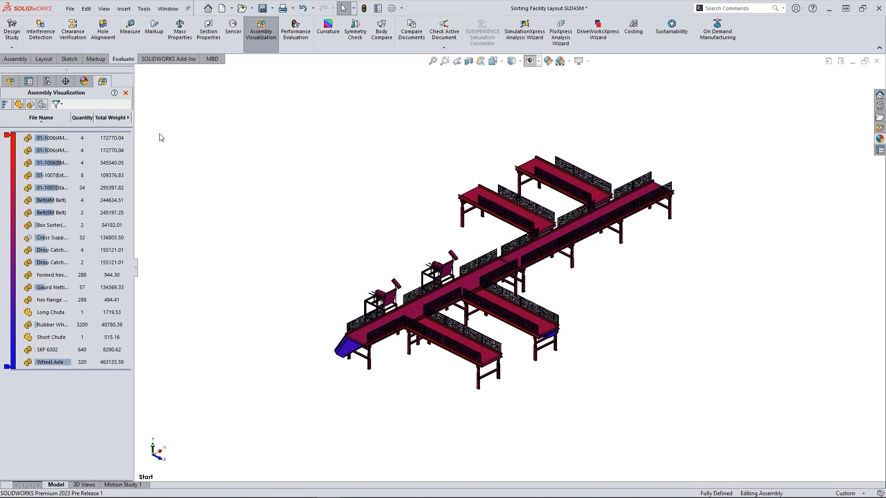
Cancel the custom property column and hide components lighter than Belt(8M Belt)
click(129, 118)
click(167, 165)
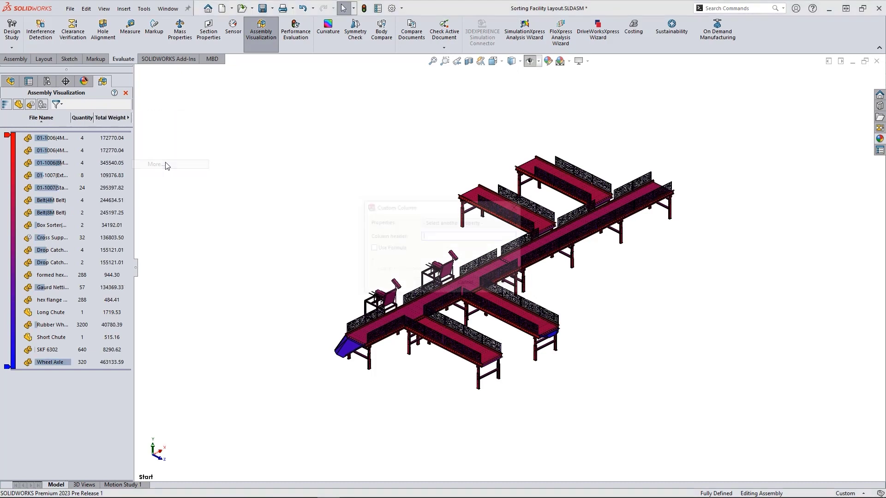
click(510, 222)
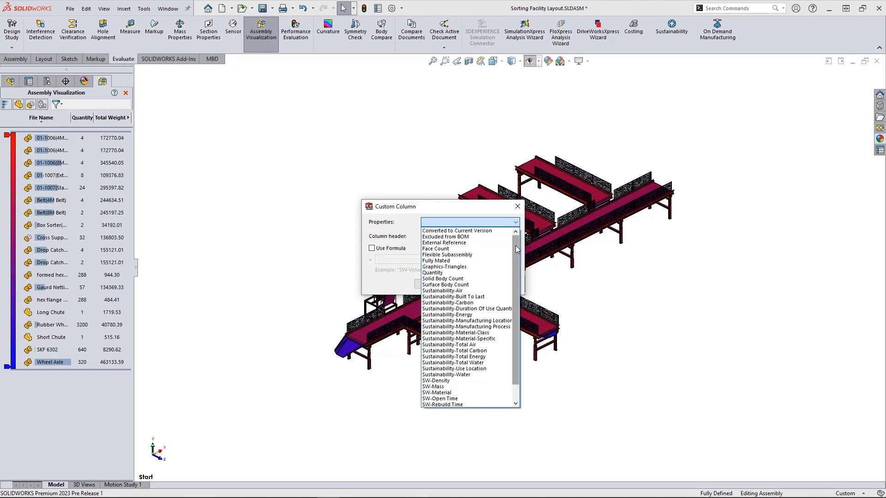
mouse_move(516, 247)
mouse_down()
mouse_move(520, 290)
mouse_move(512, 236)
mouse_up()
click(508, 232)
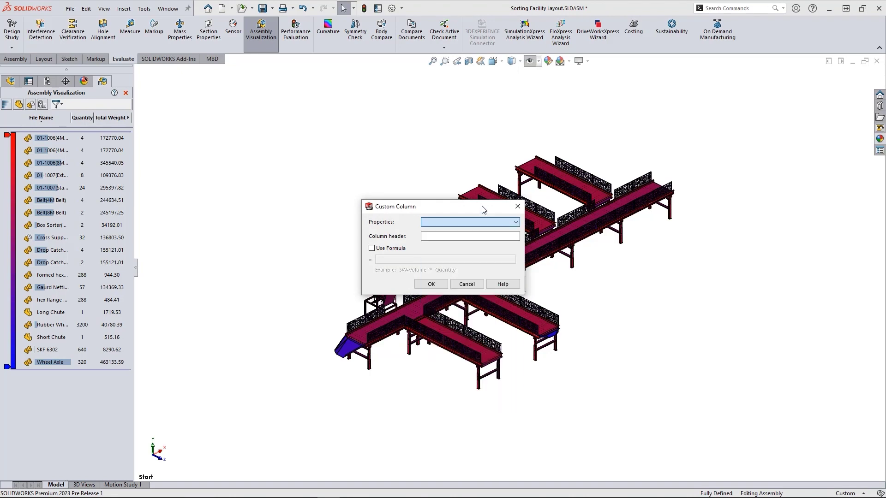
click(465, 284)
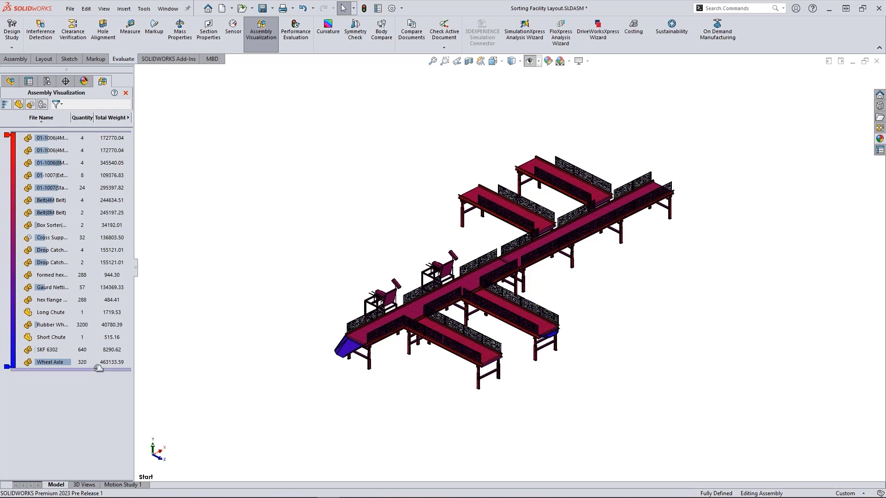
drag(98, 368, 116, 234)
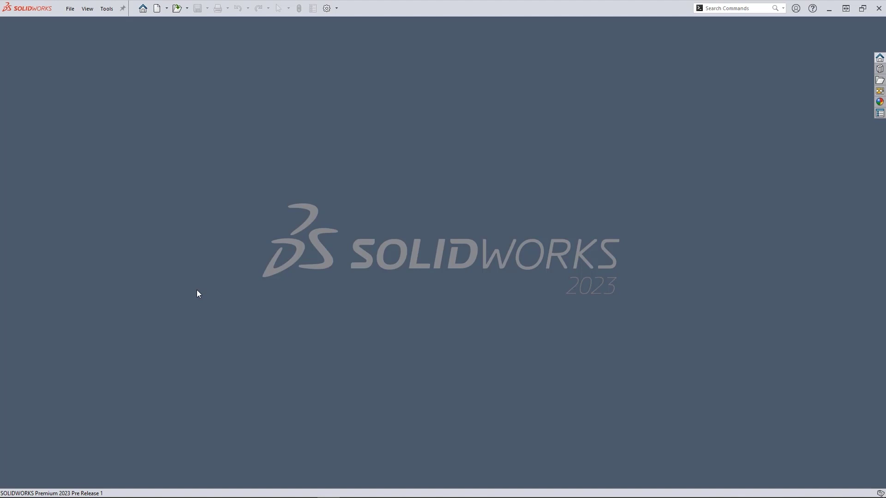
Set the Performance options to load assemblies in Automatically optimize resolved mode
click(325, 13)
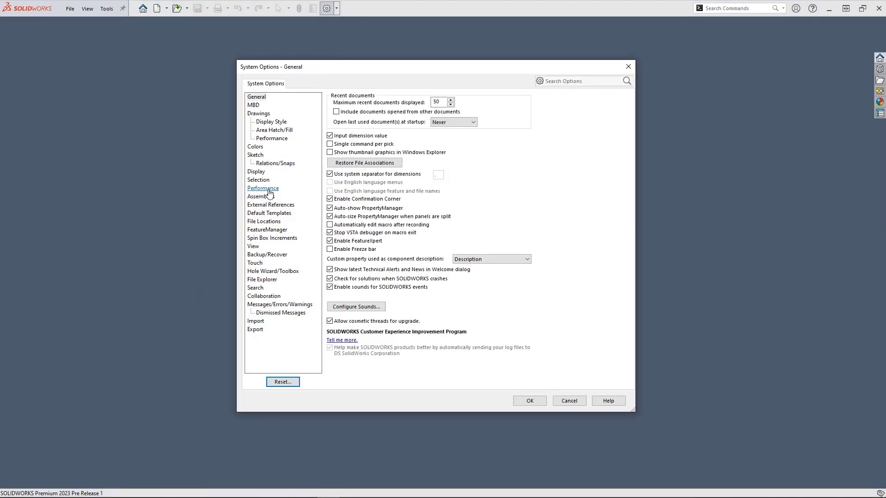
click(263, 188)
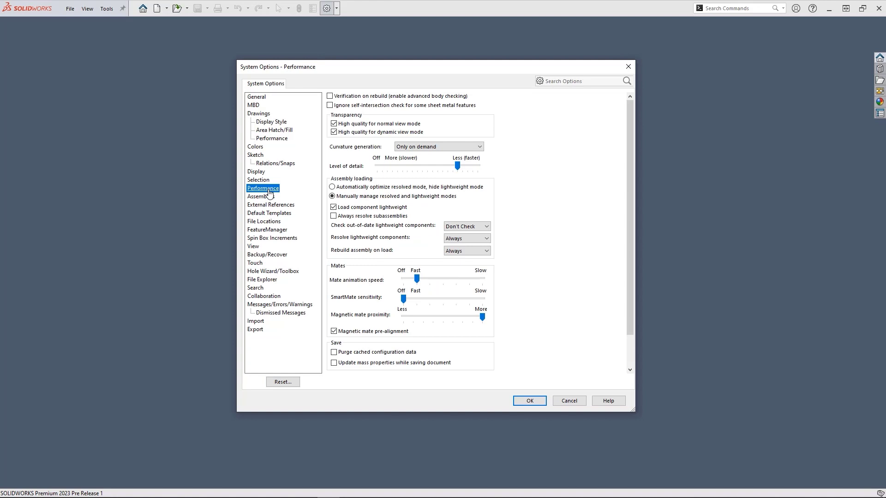
click(332, 186)
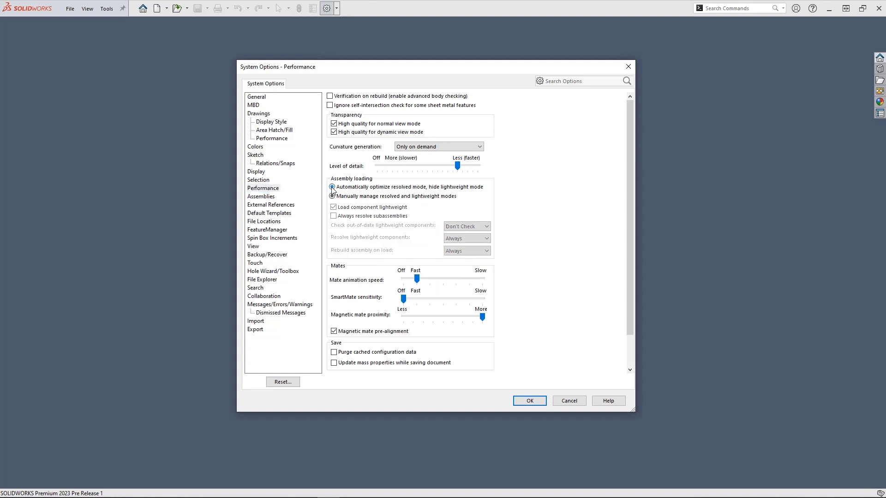
click(530, 401)
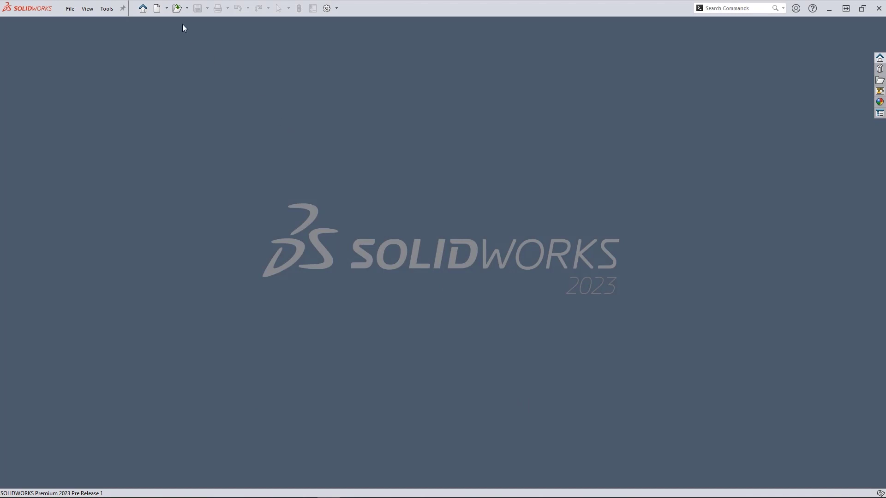
Open Sorting Facility Layout.SLDASM in Resolved mode
click(177, 8)
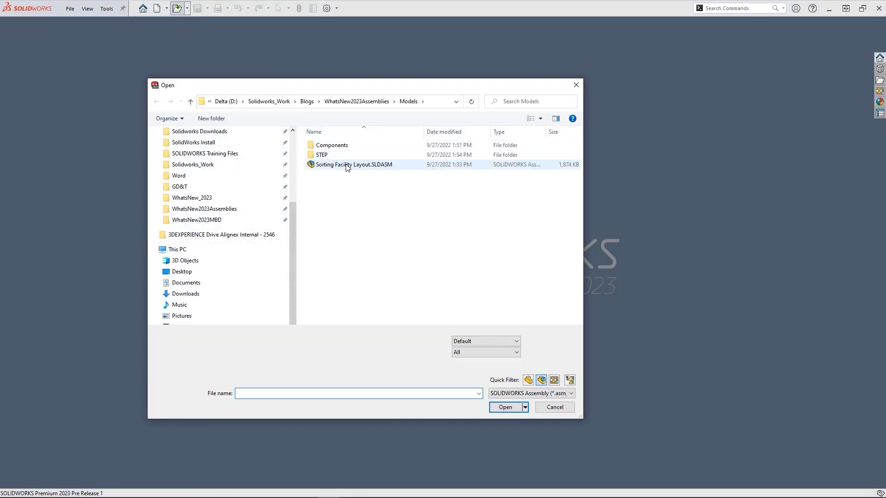
click(347, 167)
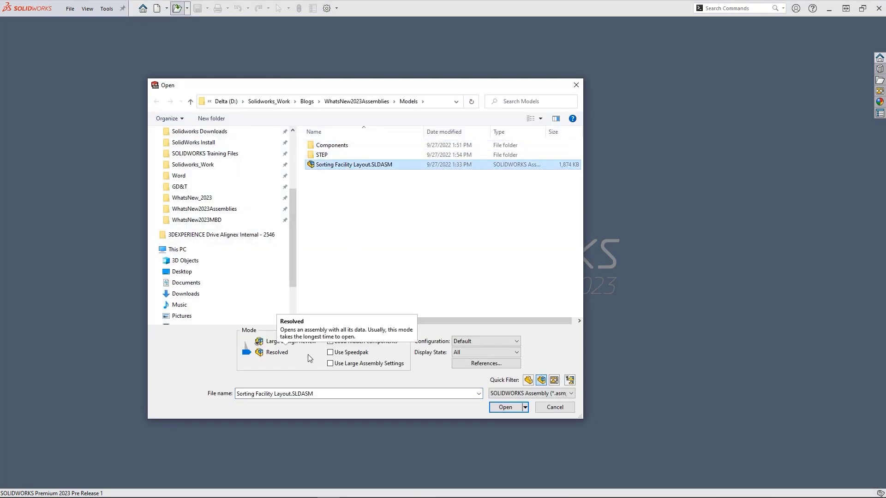
click(504, 408)
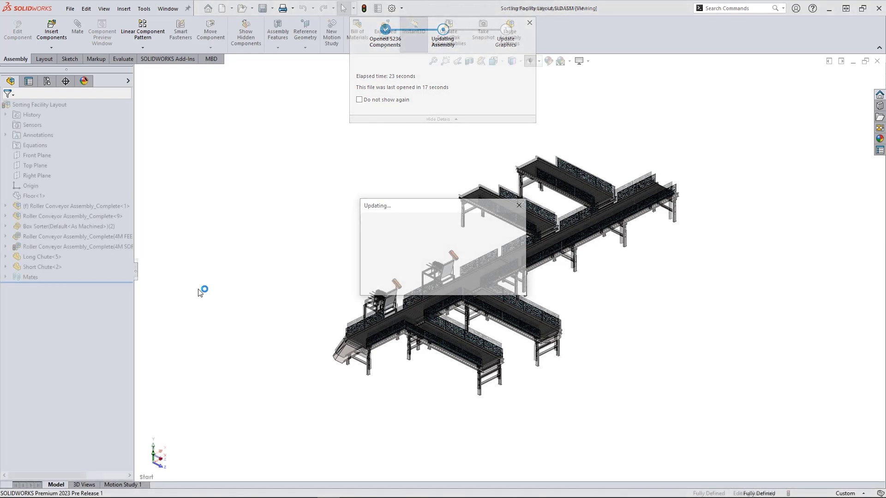
Export the layout as STEP AP214 file Sorting Facility Layout.STEP, accepting the export options
click(273, 9)
click(280, 33)
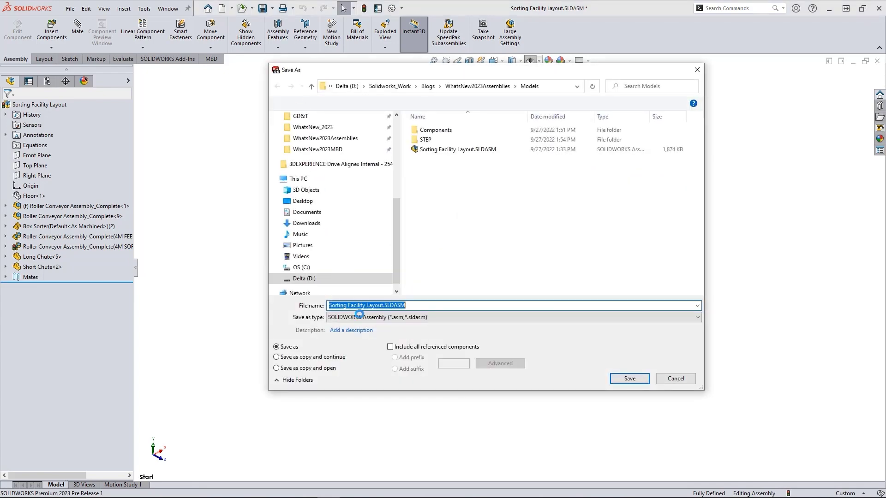
click(359, 317)
click(350, 291)
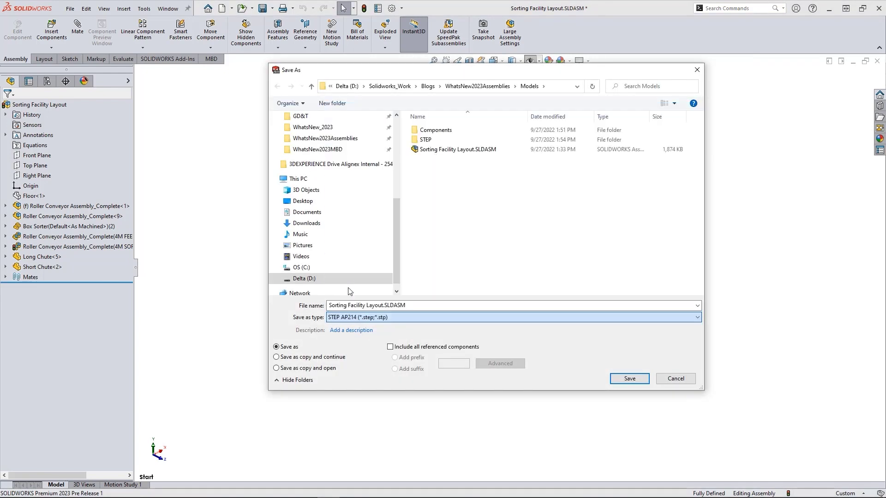
click(358, 374)
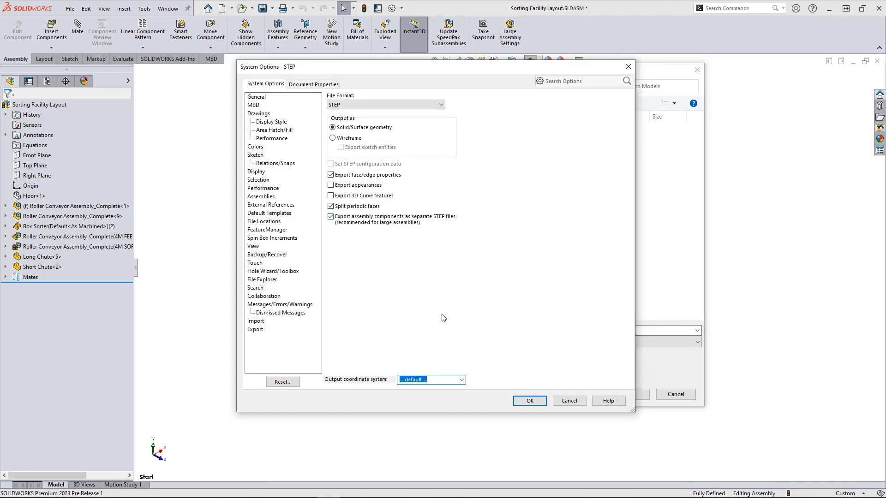
click(525, 402)
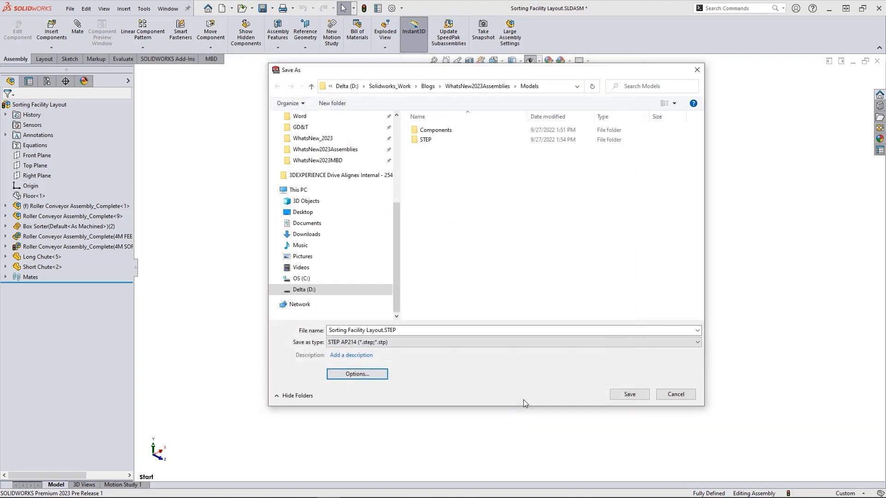
click(624, 396)
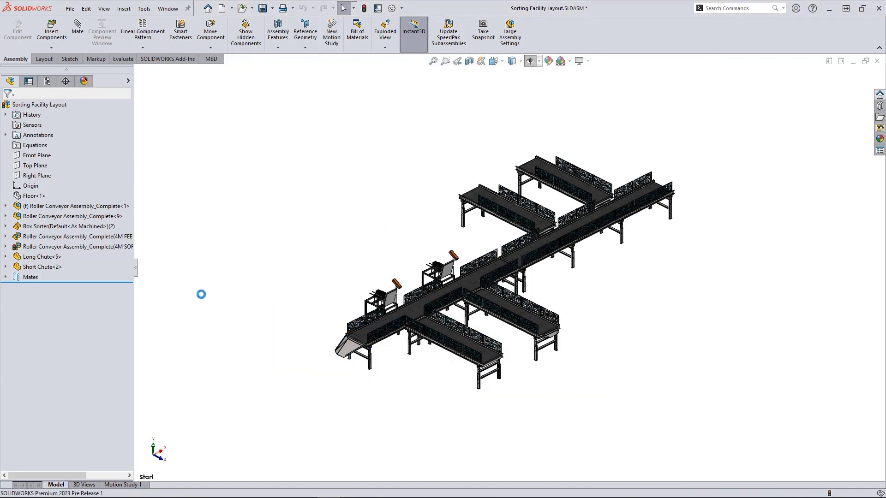